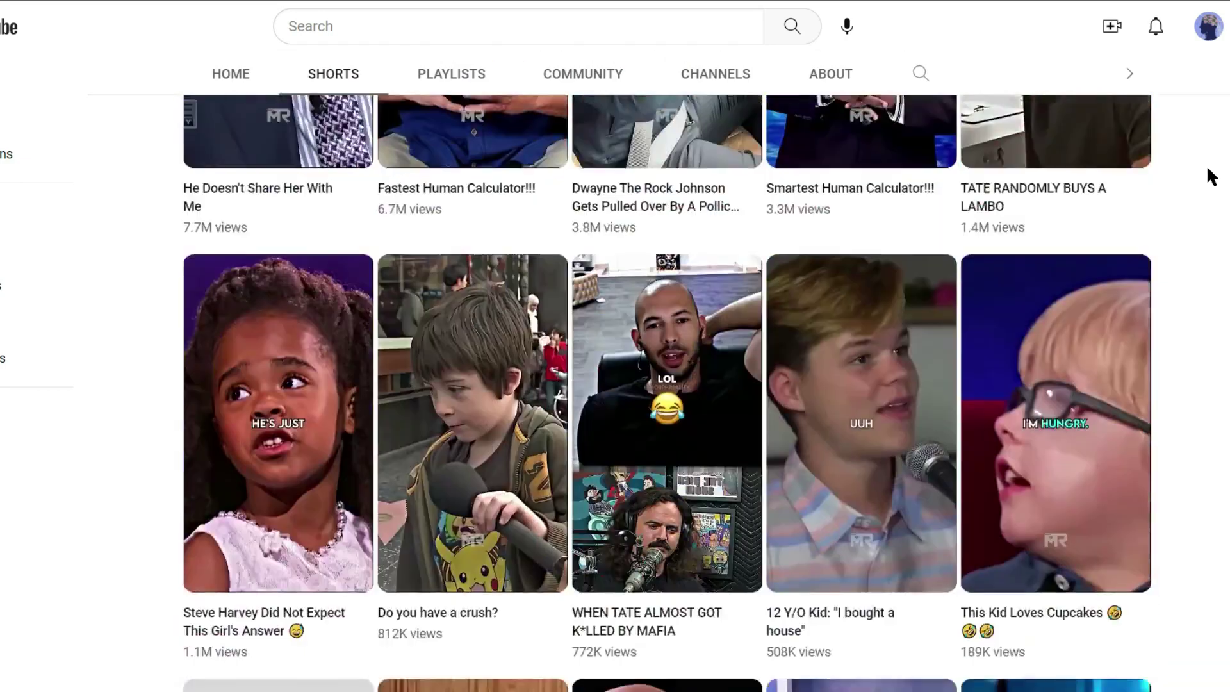
Scroll down the channel's Shorts grid to its older clips
scroll(1205, 164, down, 17)
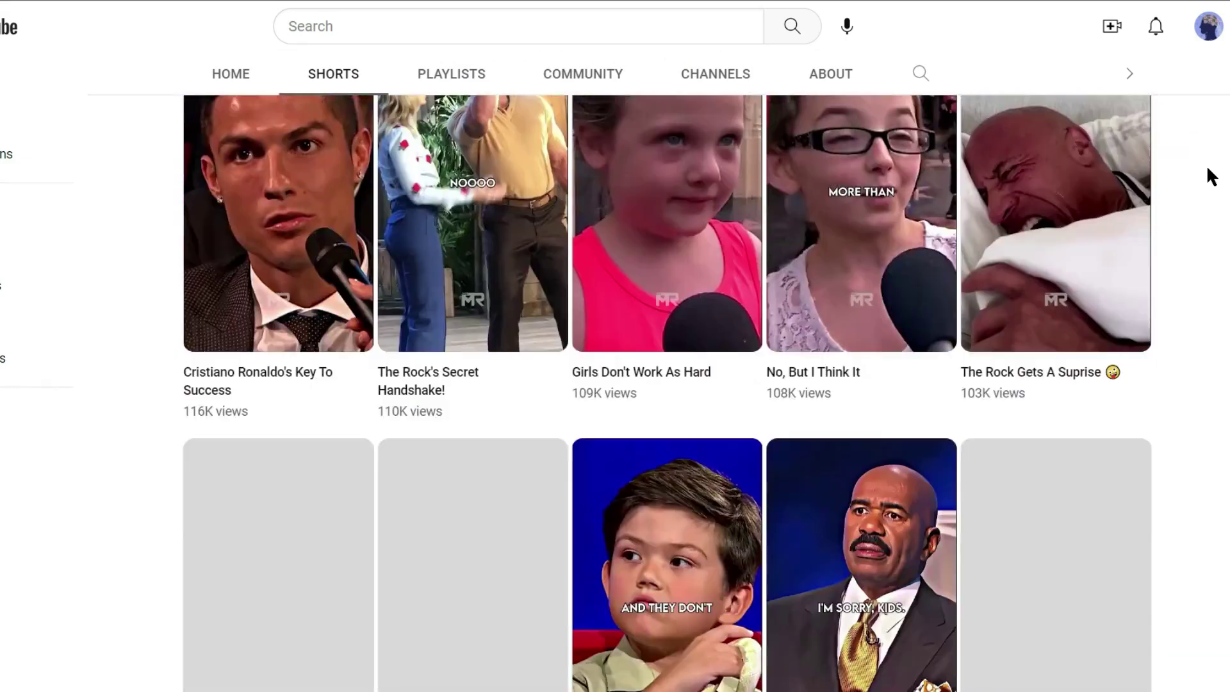
scroll(1206, 164, down, 15)
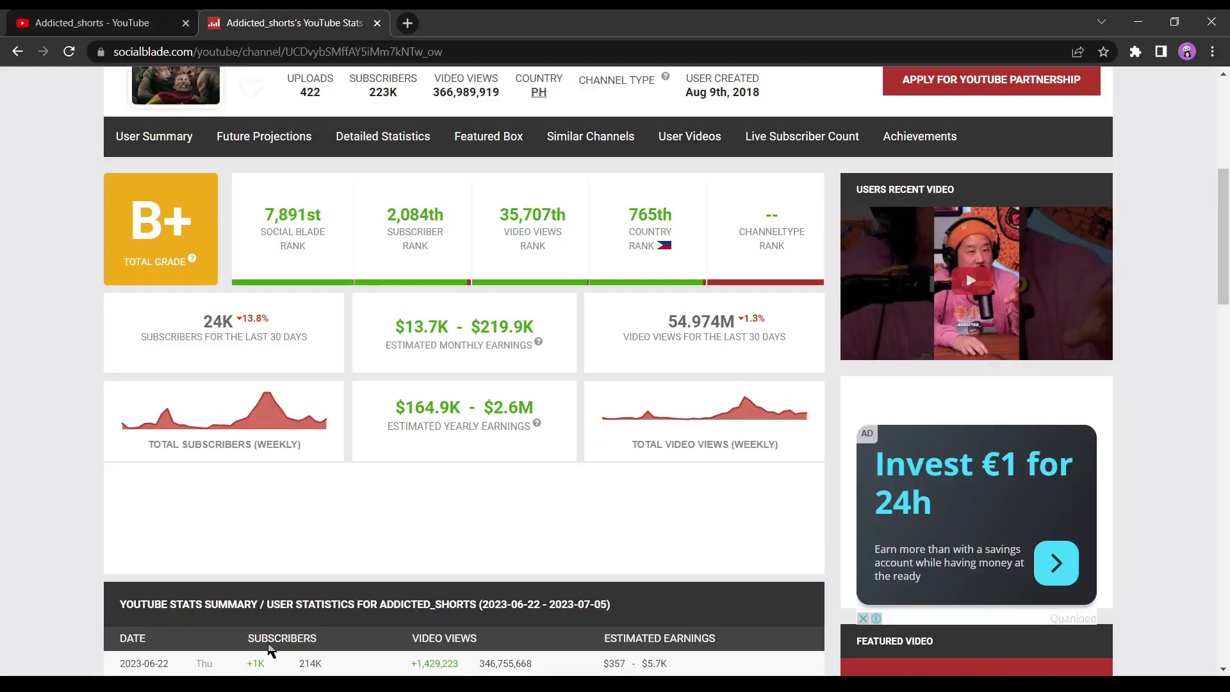
Scroll through the Addicted_shorts Social Blade summary down to the estimated monthly and yearly earnings
scroll(425, 434, up, 6)
scroll(425, 434, down, 4)
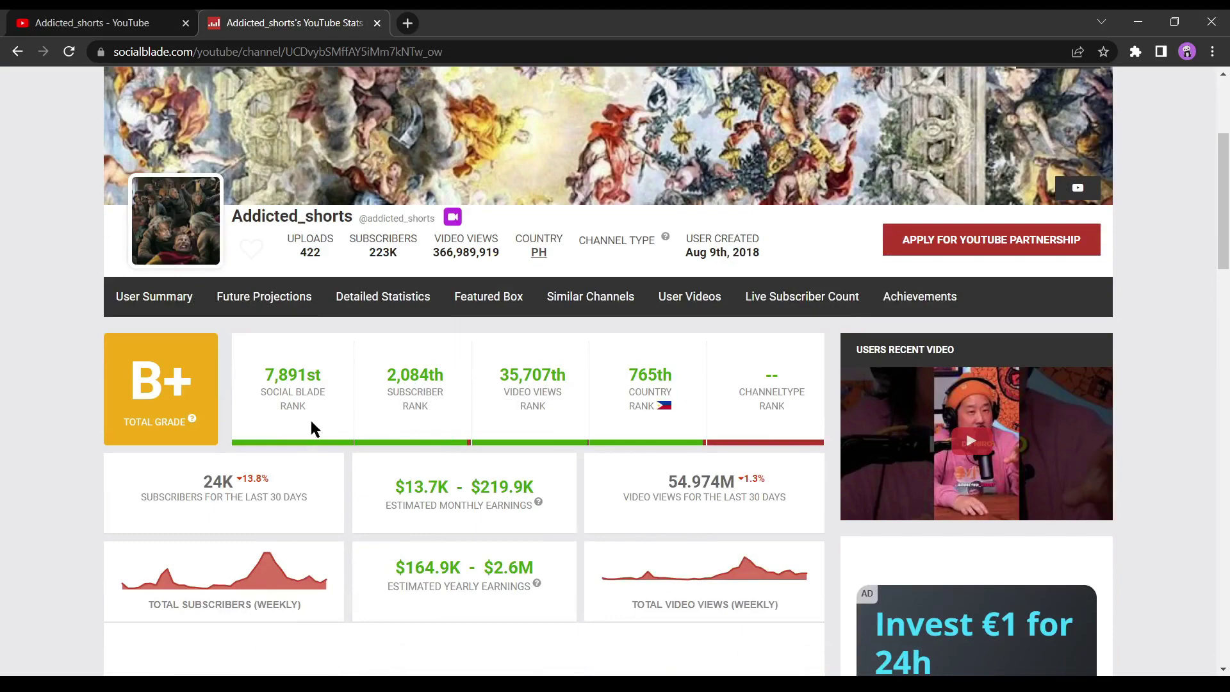
scroll(286, 495, down, 2)
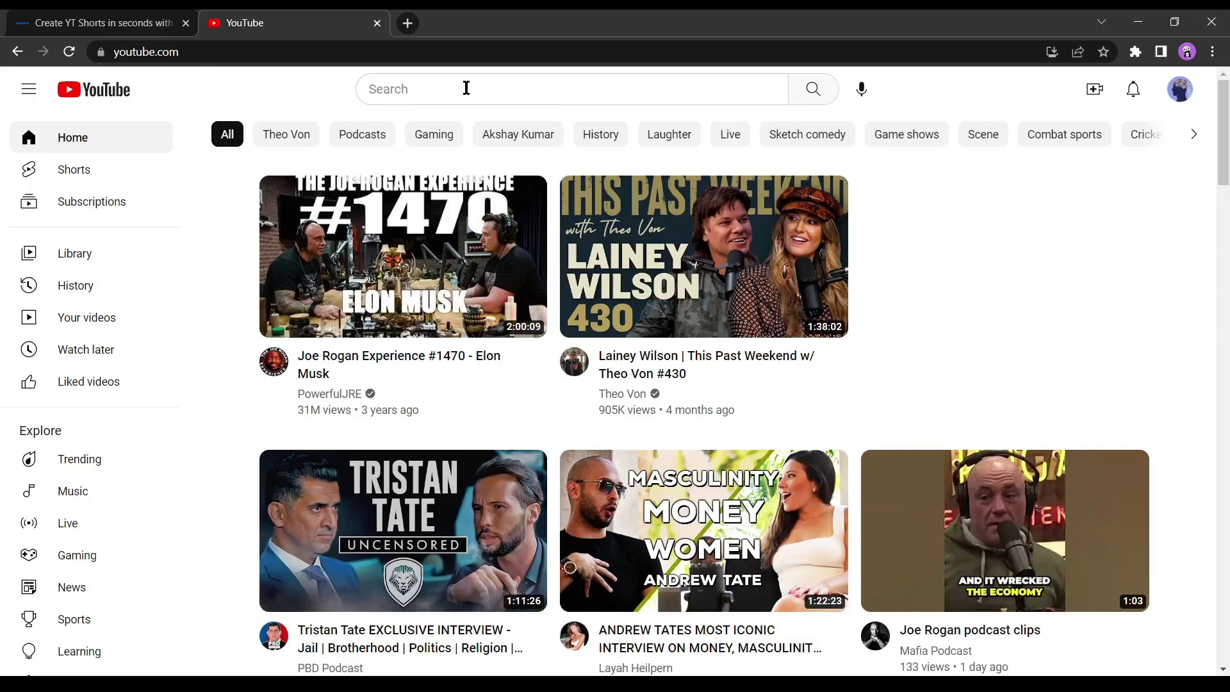
Search YouTube for 'podcast' and sort the results by view count
click(461, 88)
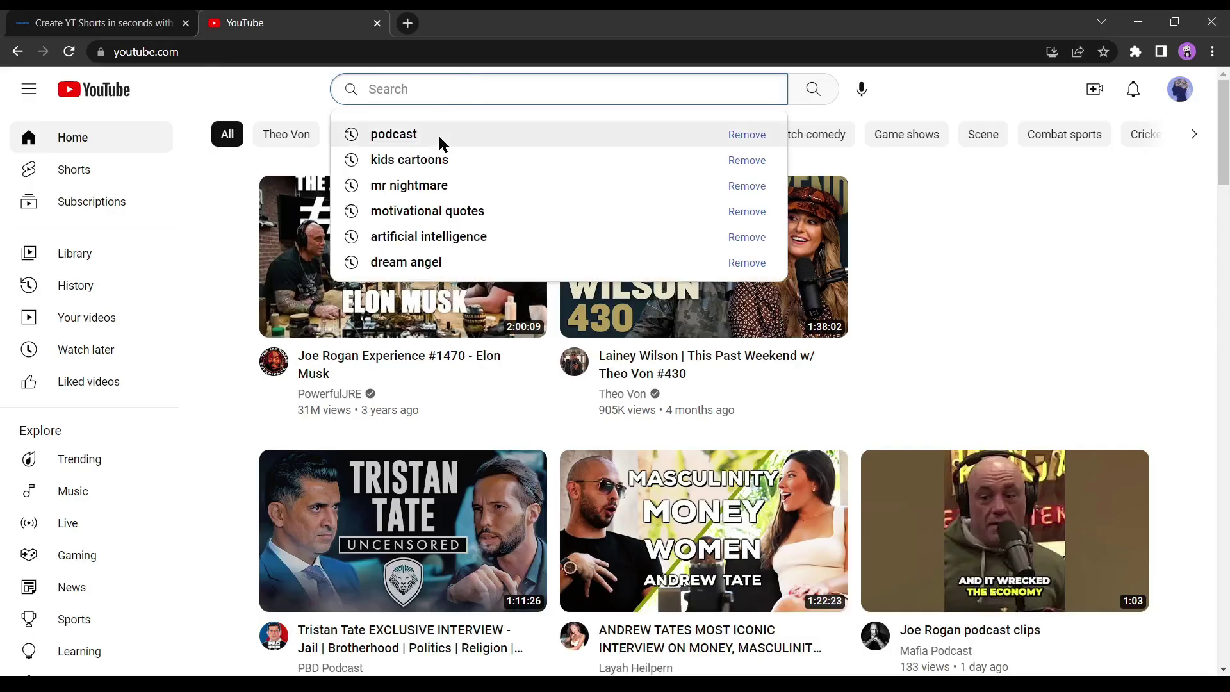
click(440, 136)
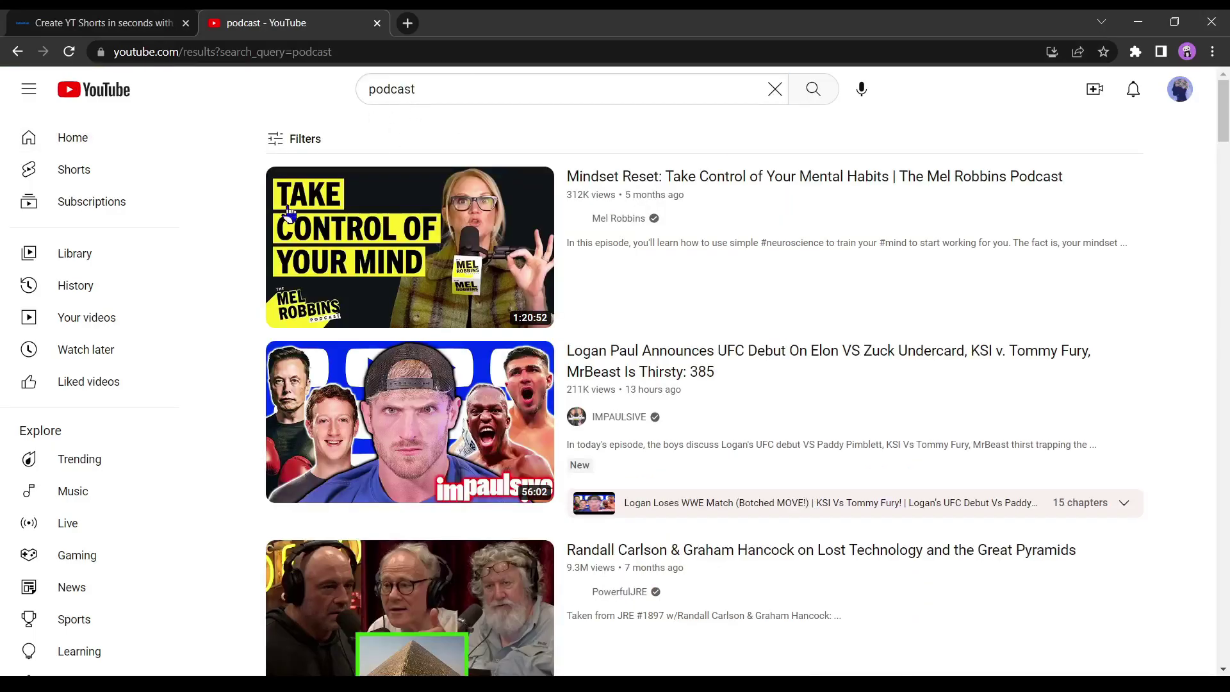
click(294, 142)
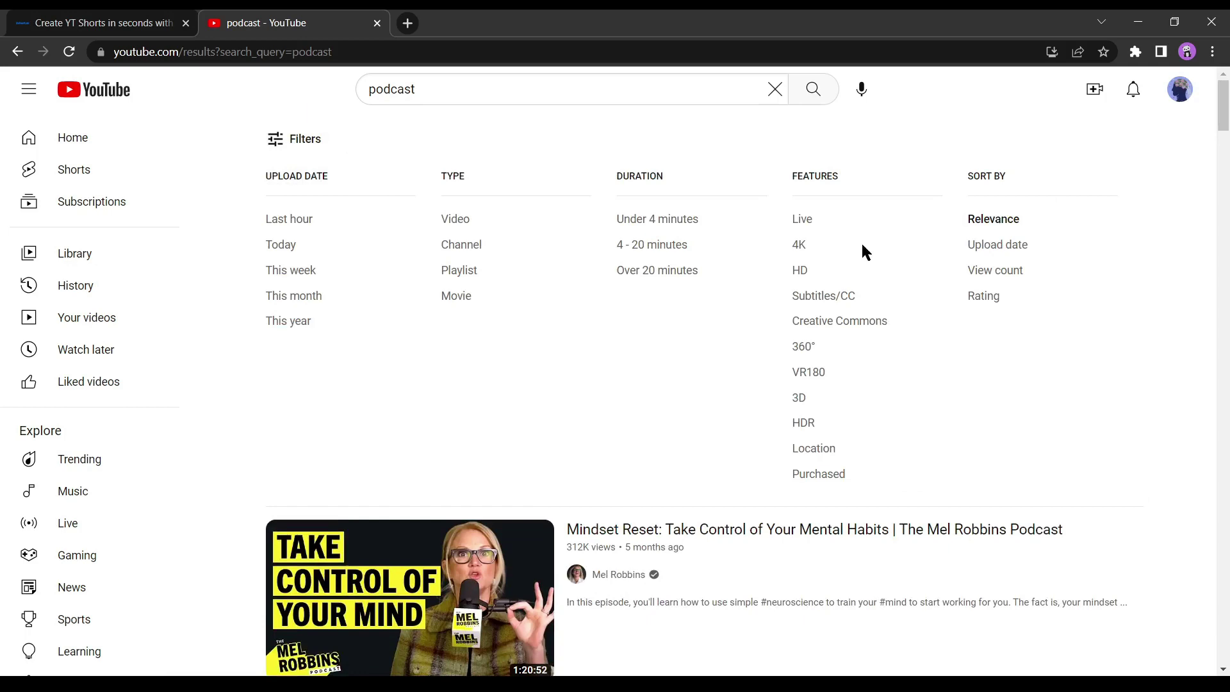
click(1020, 277)
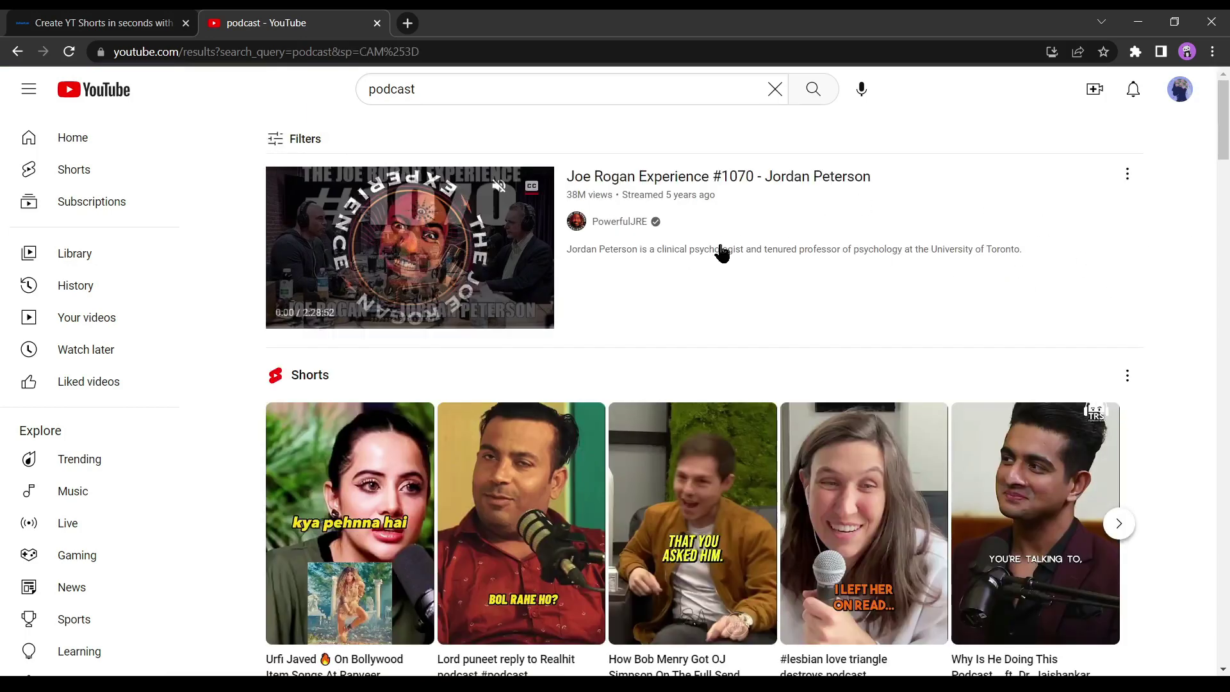
scroll(722, 253, down, 1)
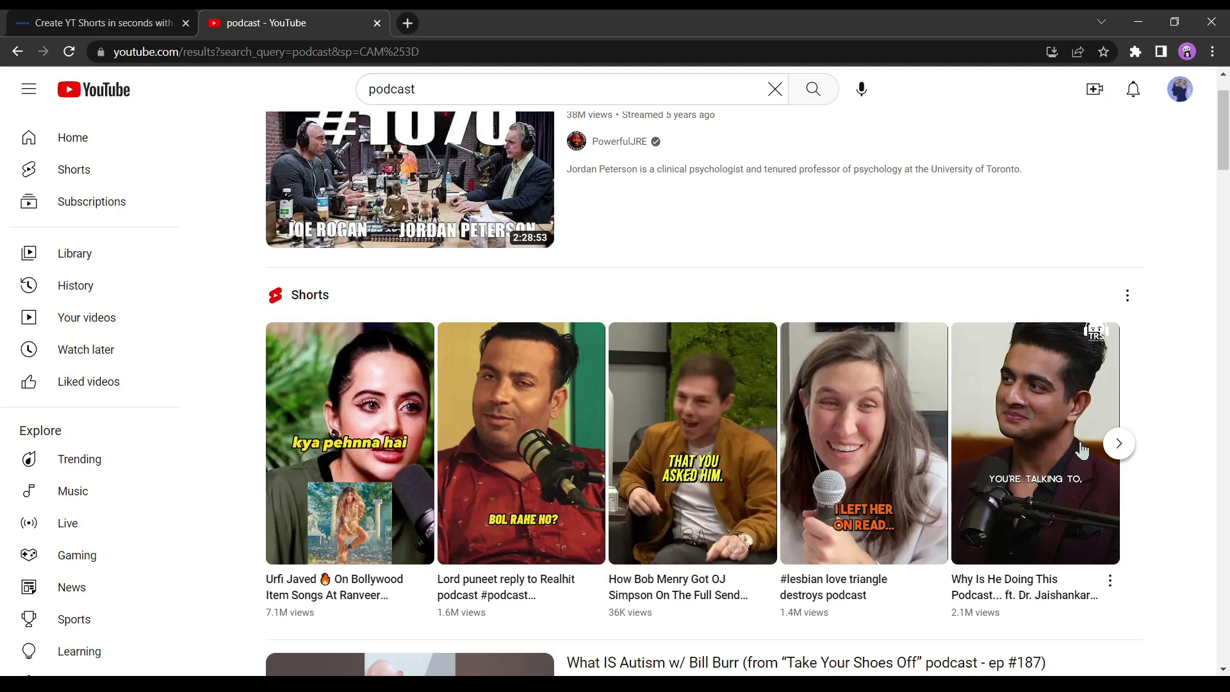
Page three times through the podcast Shorts shelf and scroll the results
click(1121, 447)
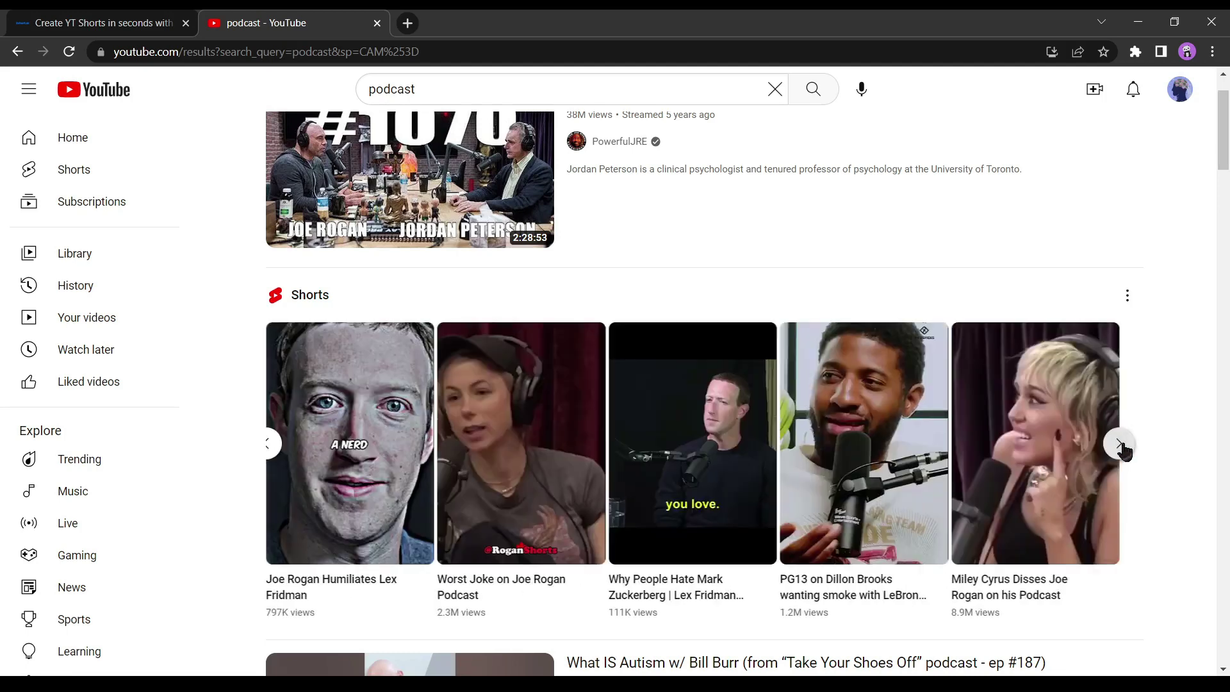
click(1121, 447)
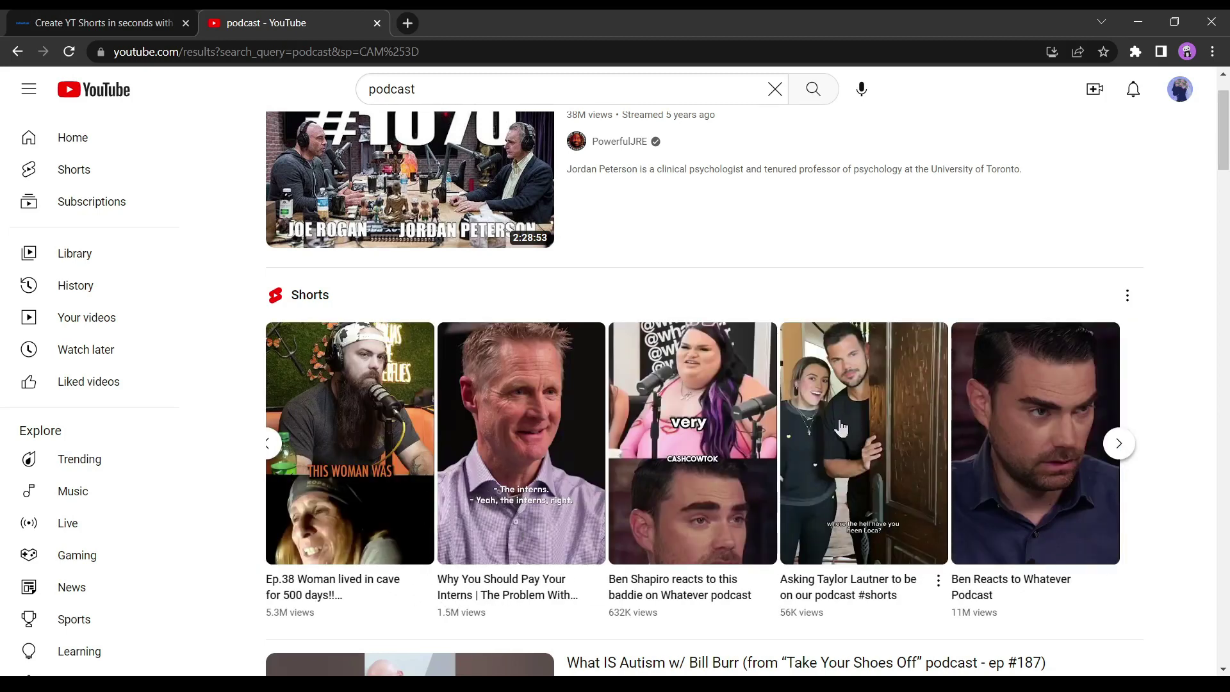
click(1122, 453)
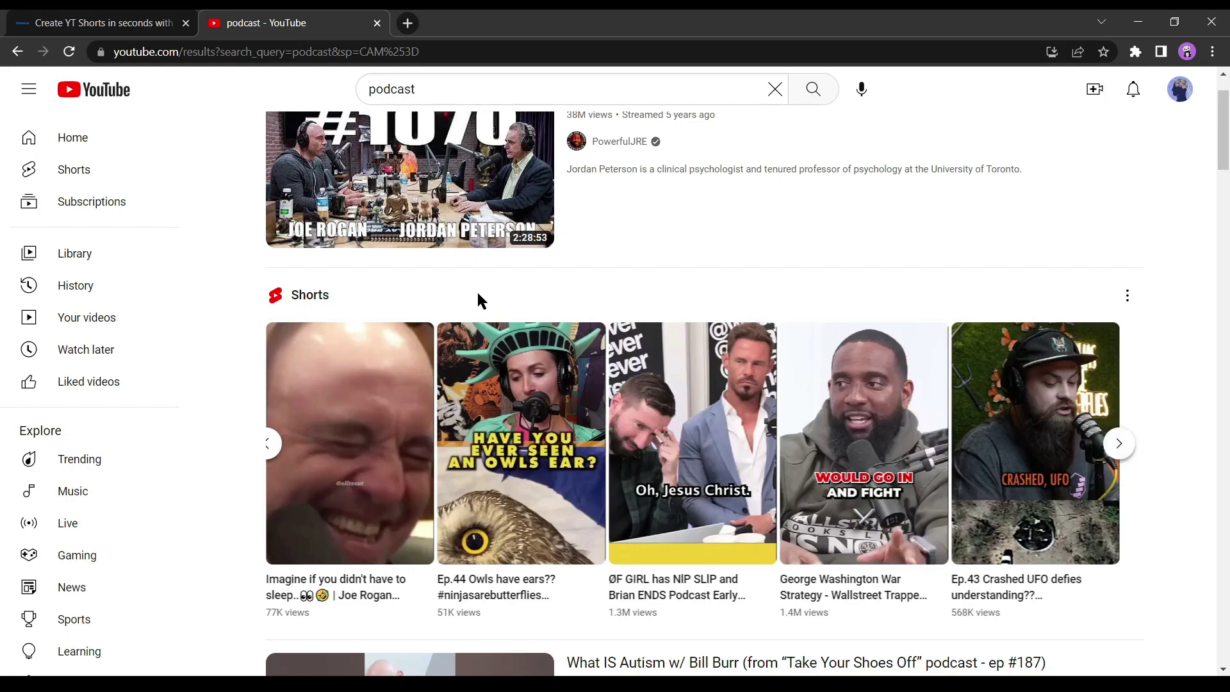
scroll(405, 233, down, 10)
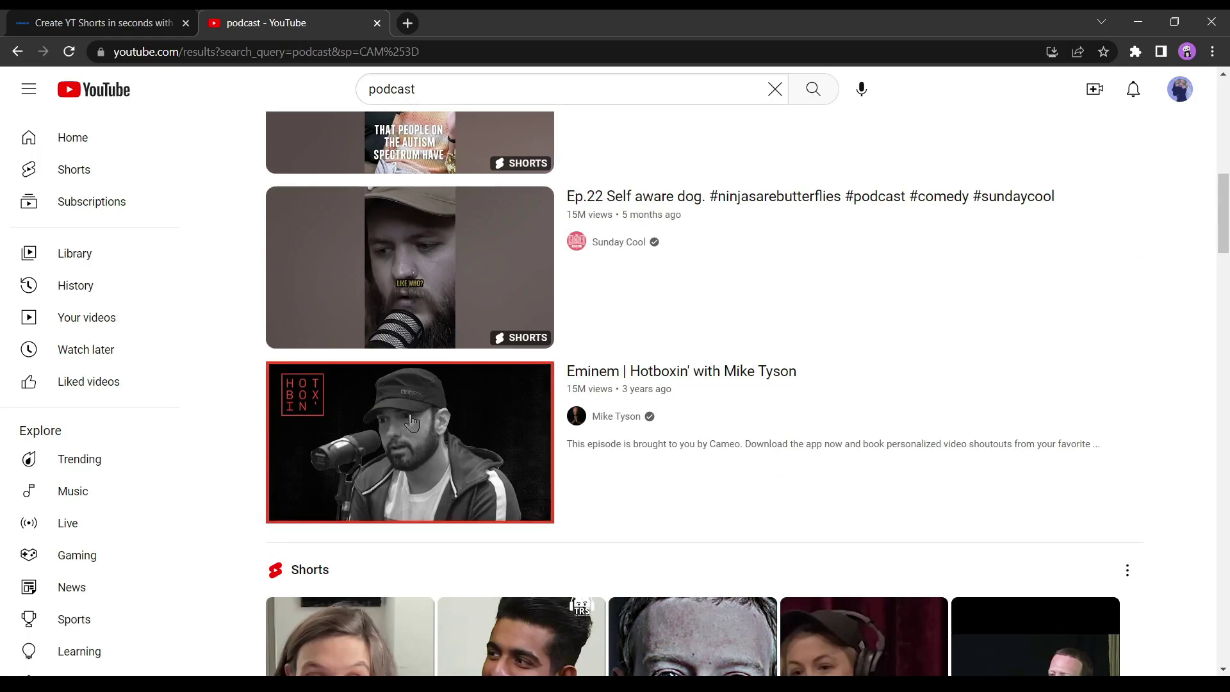
scroll(411, 421, down, 6)
scroll(422, 415, down, 4)
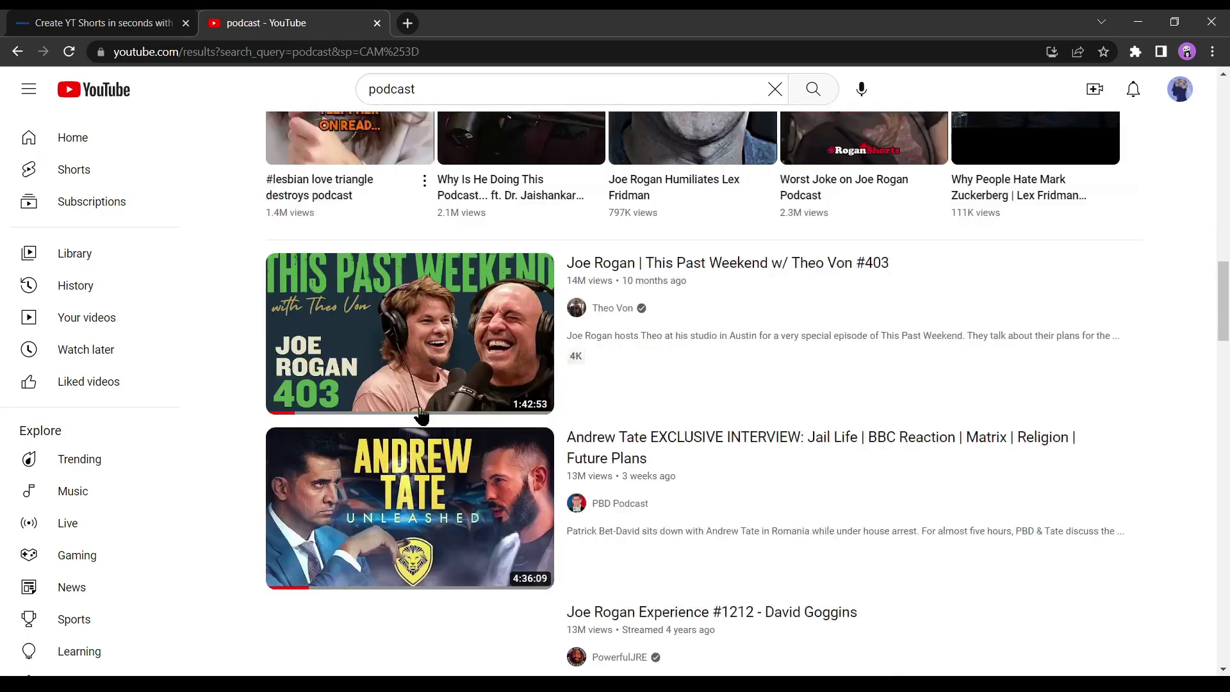
scroll(422, 414, up, 10)
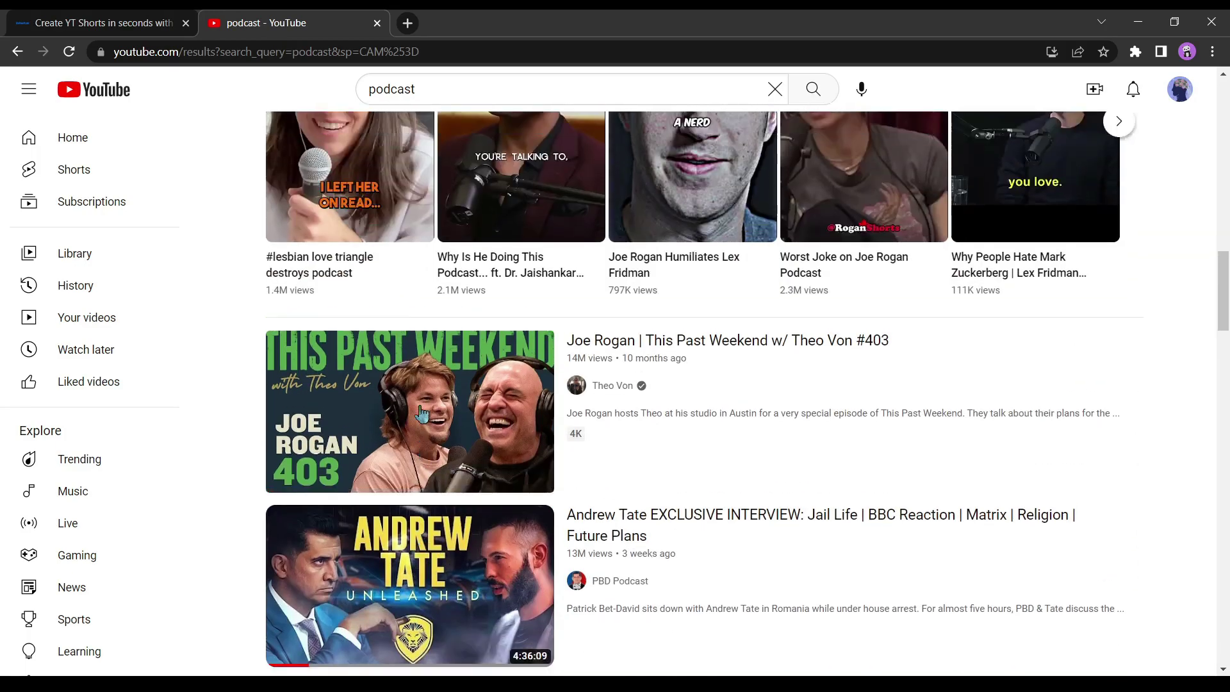
scroll(421, 413, up, 4)
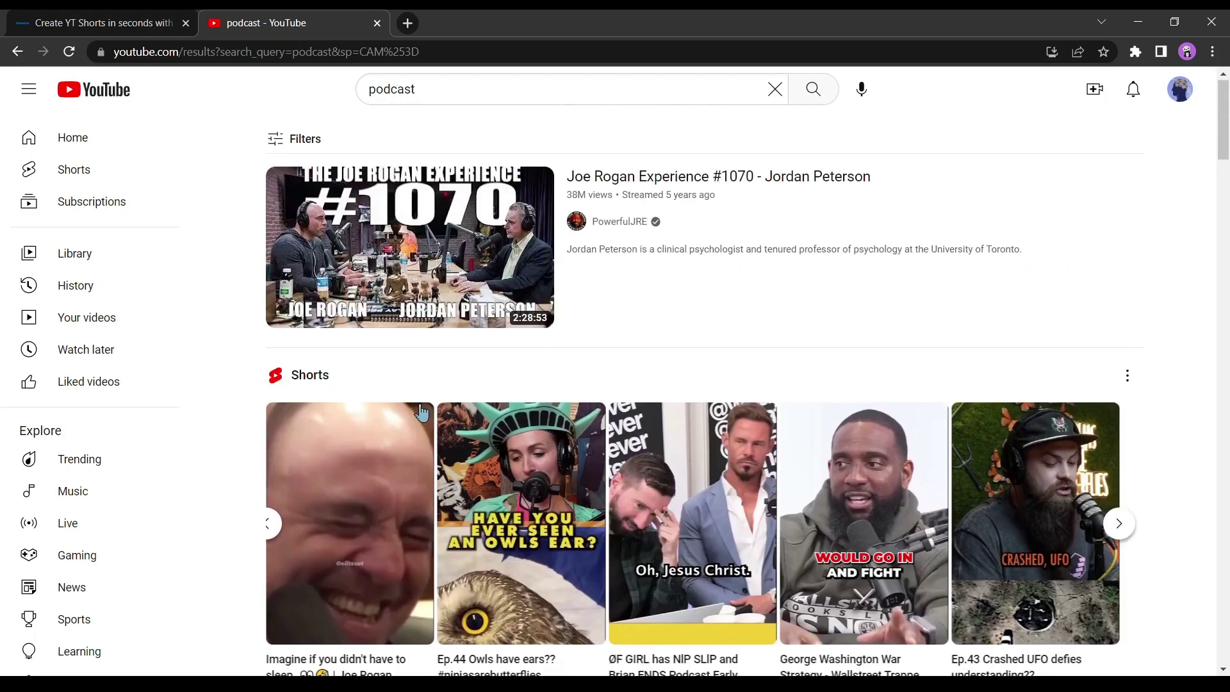
scroll(421, 307, down, 8)
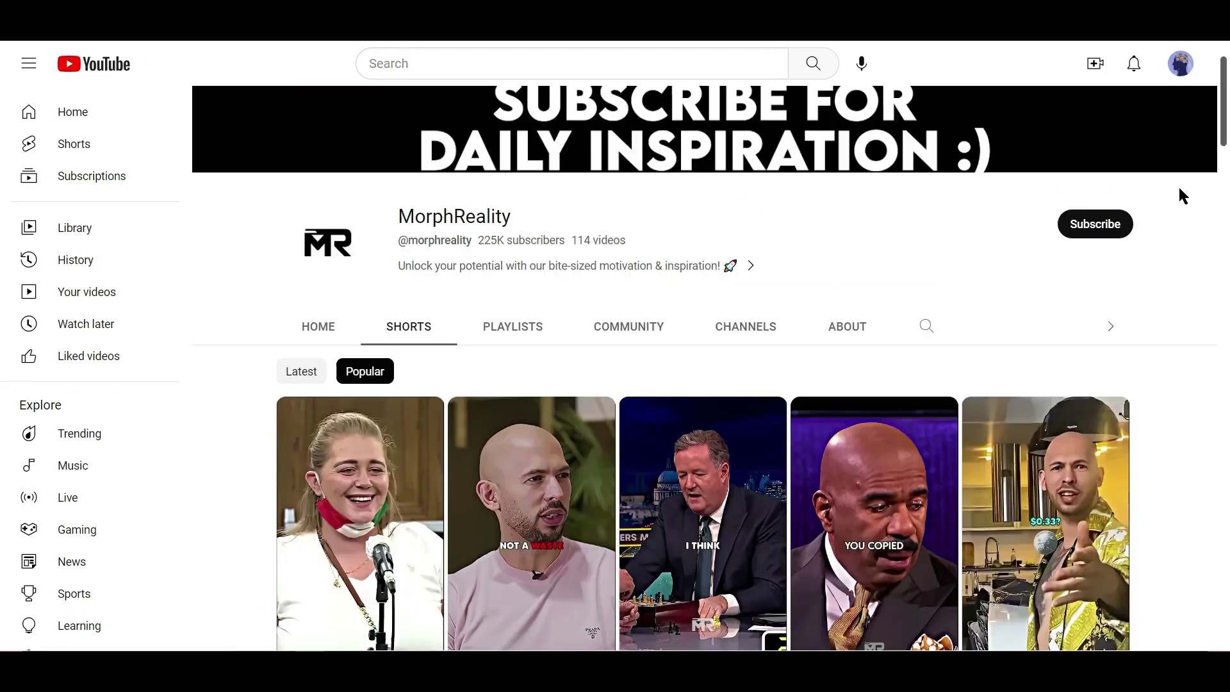
Scroll further down the channel's Shorts grid
scroll(1182, 195, down, 10)
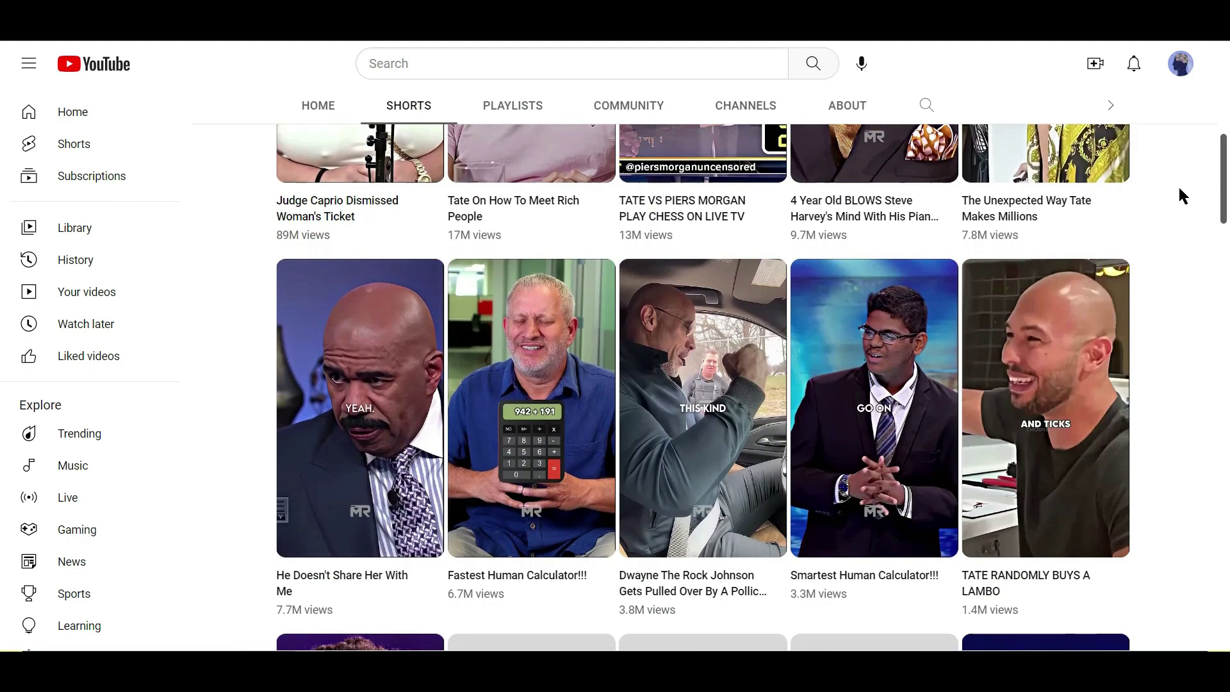
scroll(1179, 189, down, 9)
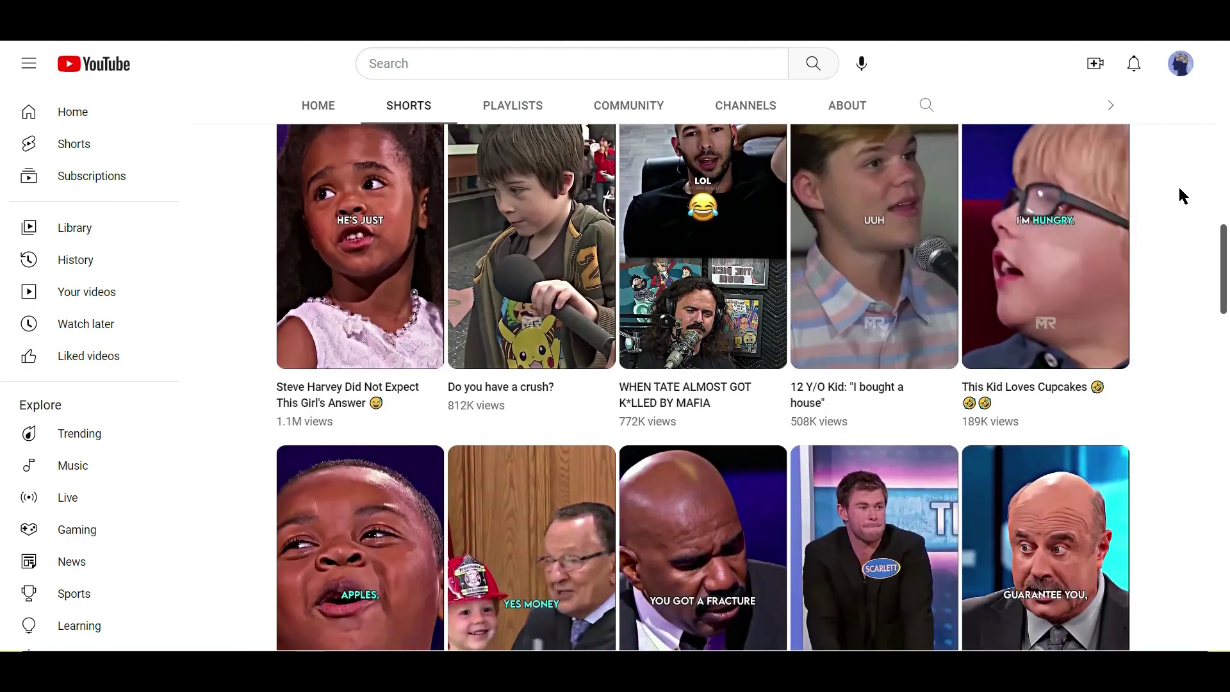
scroll(1180, 189, down, 13)
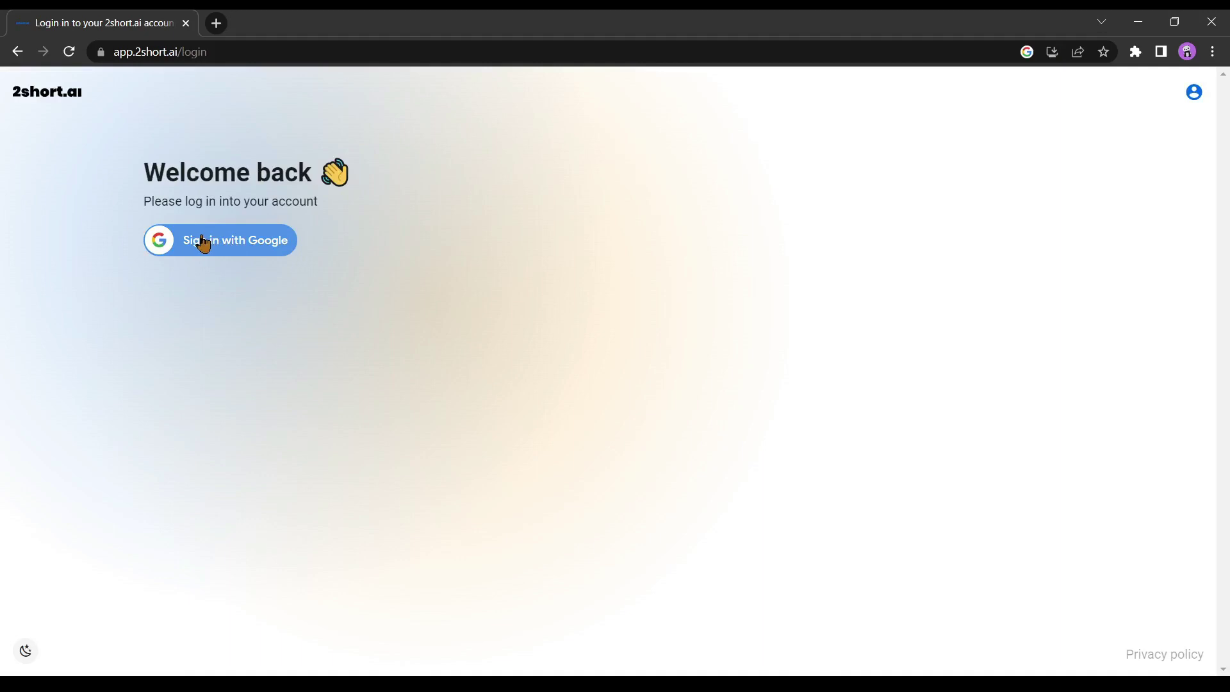
Sign in to 2short.ai with a Google account
click(203, 243)
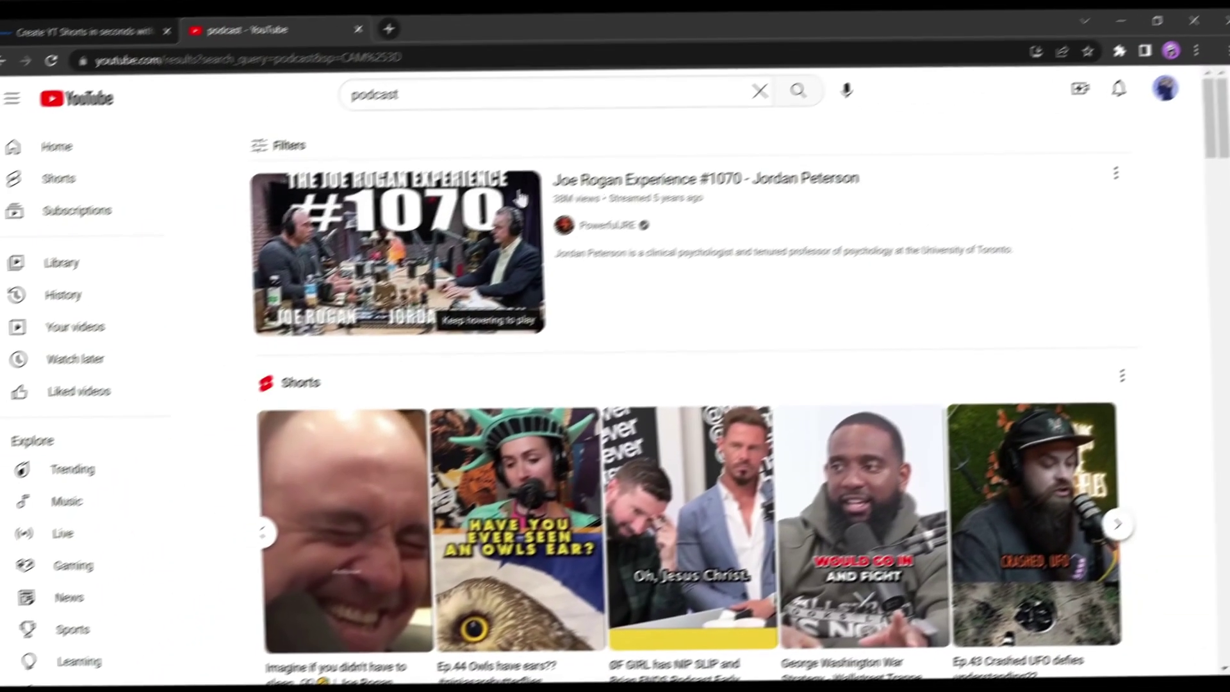
Open the Andrew Tate EXCLUSIVE INTERVIEW video, pause it, and select its URL for 2short.ai
scroll(598, 294, down, 15)
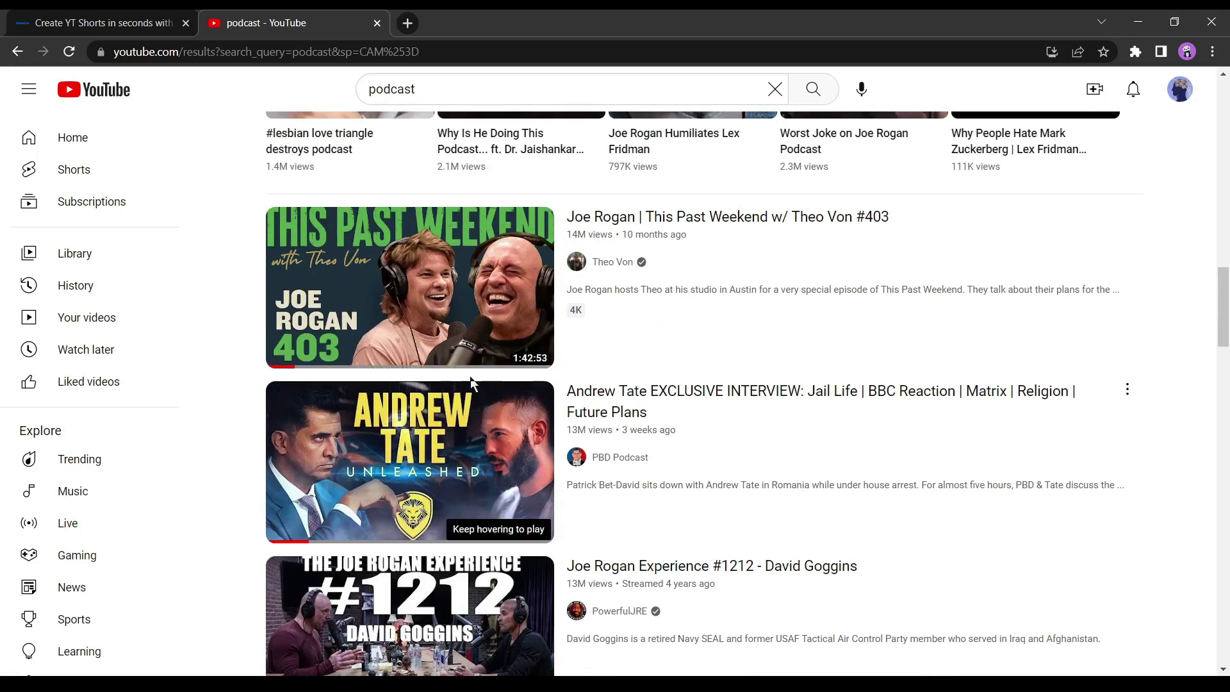
mouse_move(485, 472)
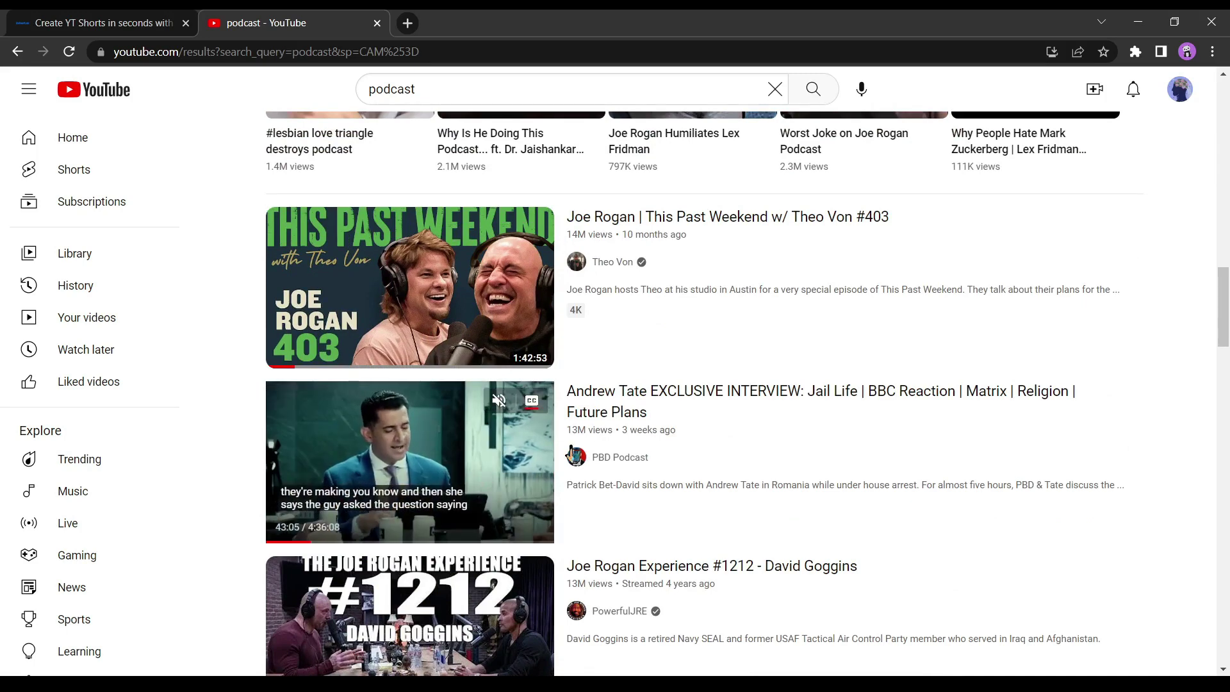
click(635, 413)
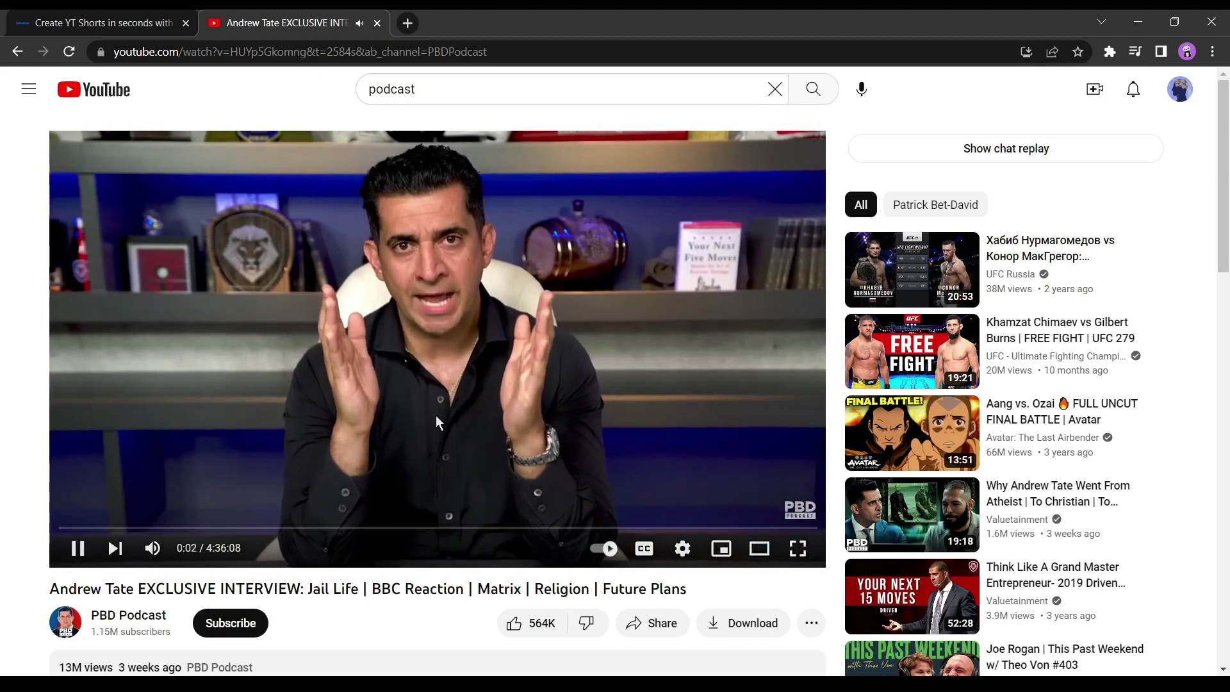
click(344, 389)
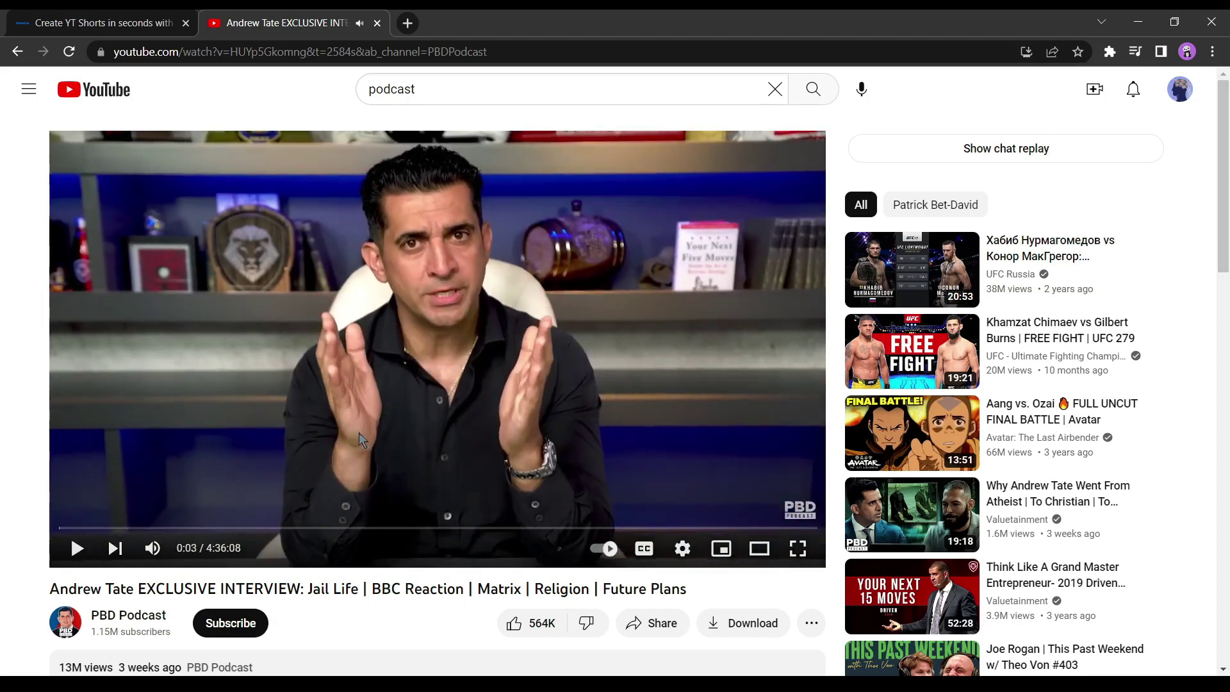
click(497, 51)
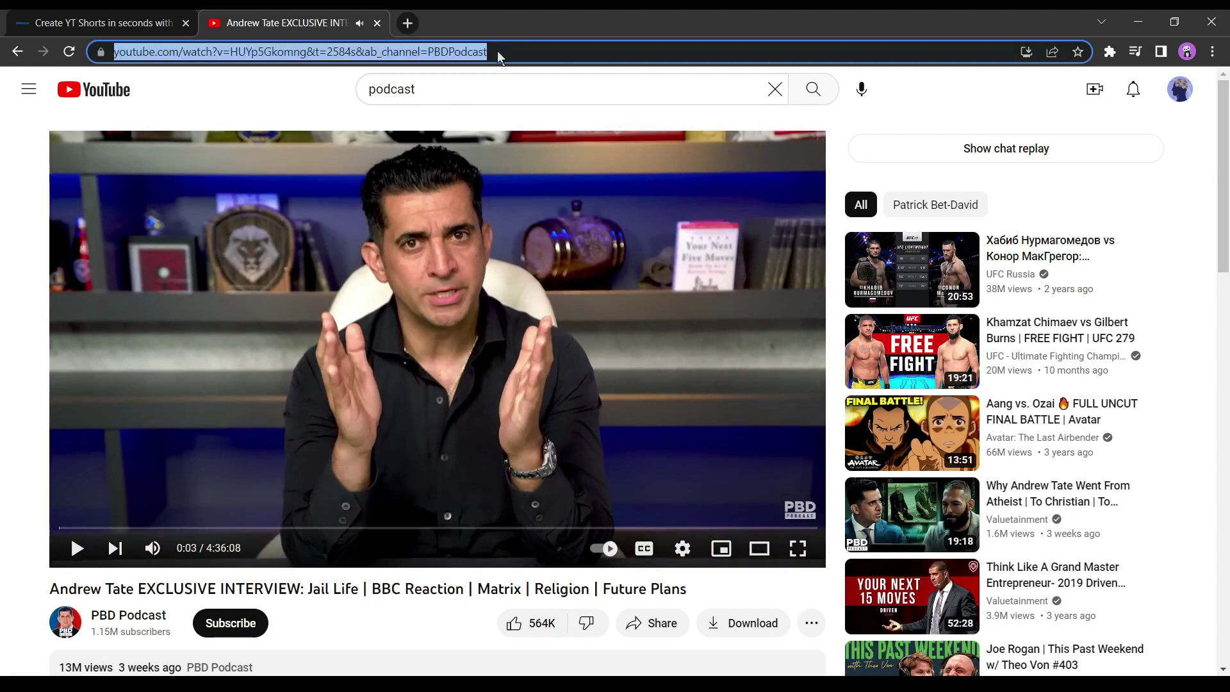
click(55, 23)
Paste the interview link into 2short.ai and browse the ~220 generated Shorts to #73–#78
click(259, 256)
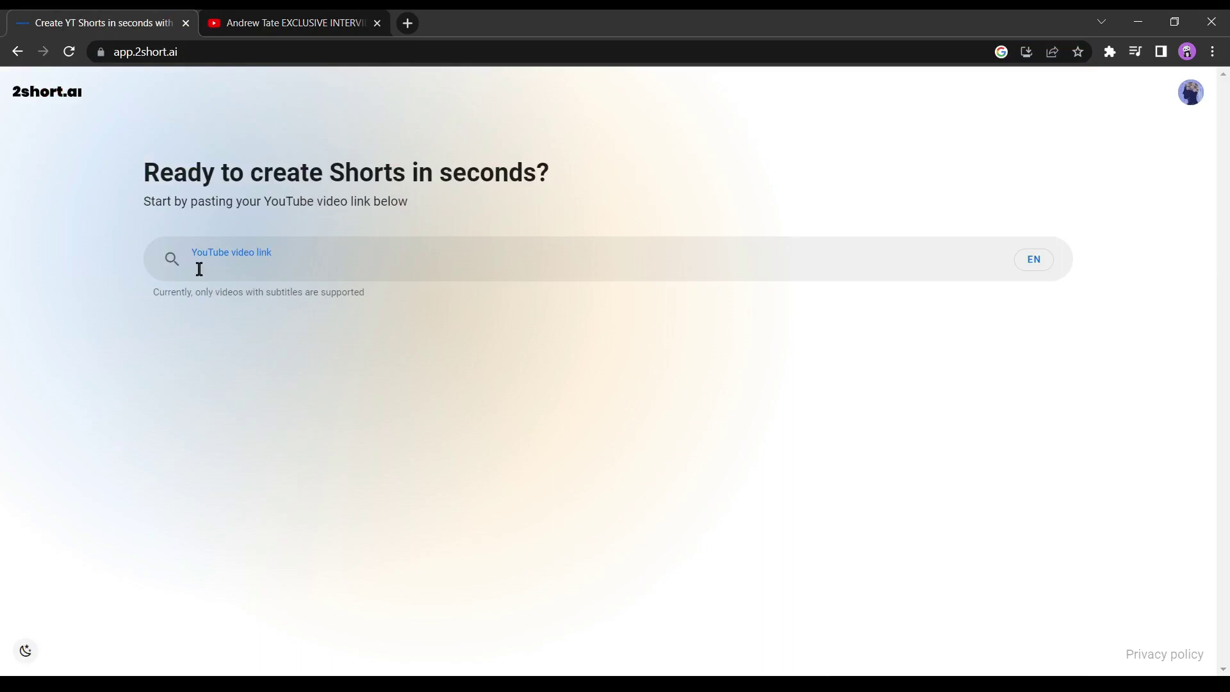
text(https://www.youtube.com/watch?v=HUYp5Gkomng&ab_channel=PBDPodcast)
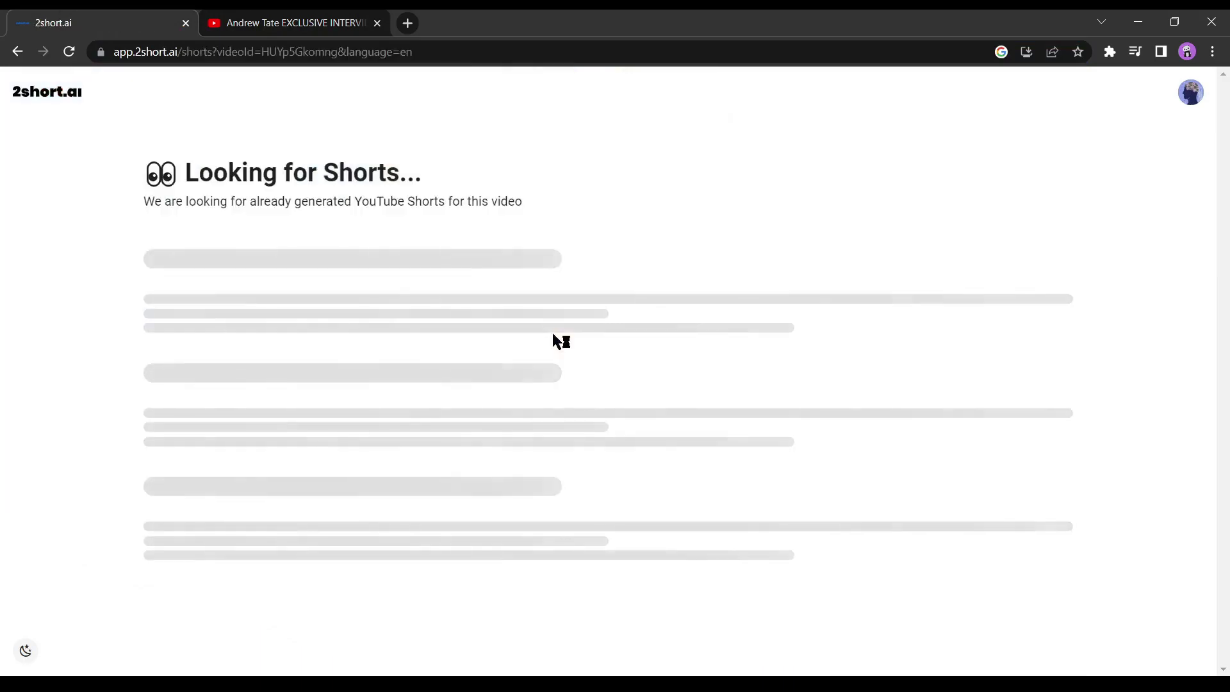
scroll(654, 244, down, 15)
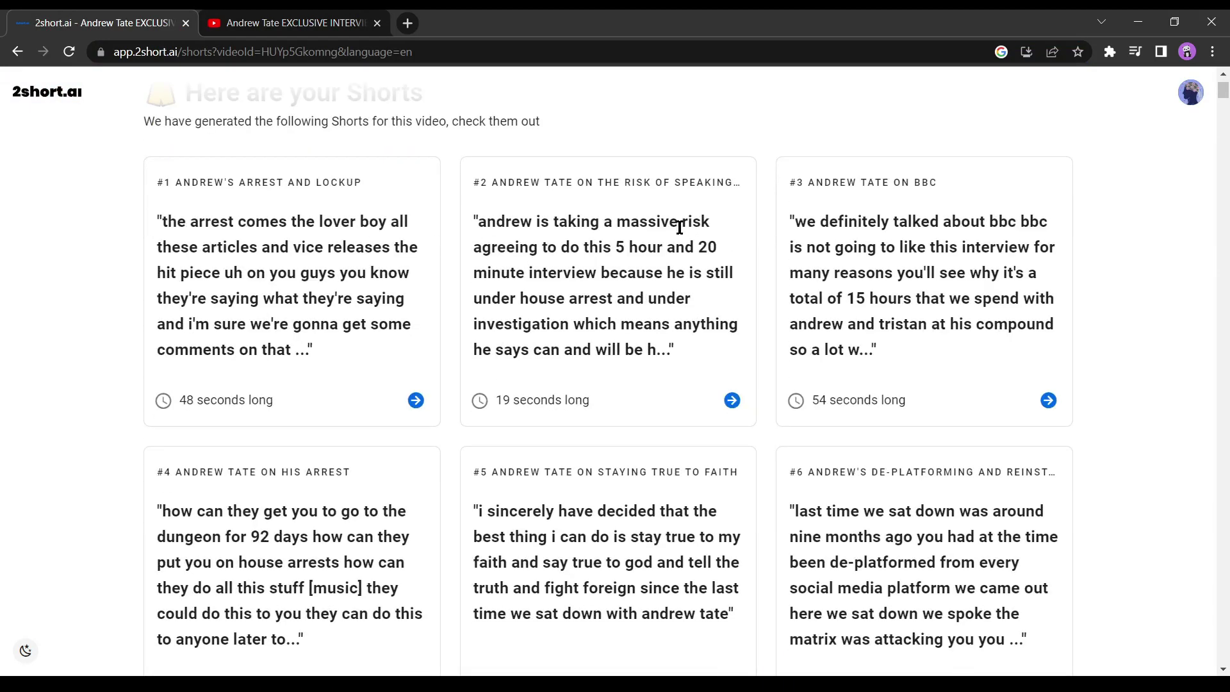
scroll(487, 282, down, 1)
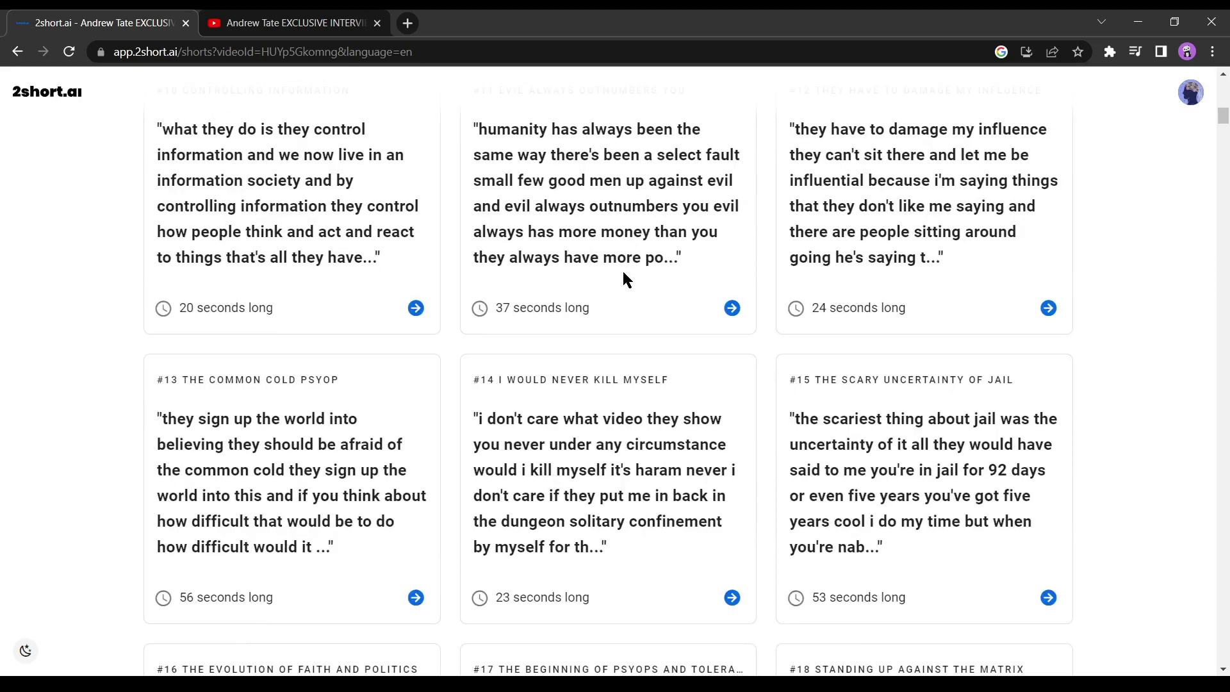
scroll(678, 301, up, 1)
scroll(928, 352, down, 20)
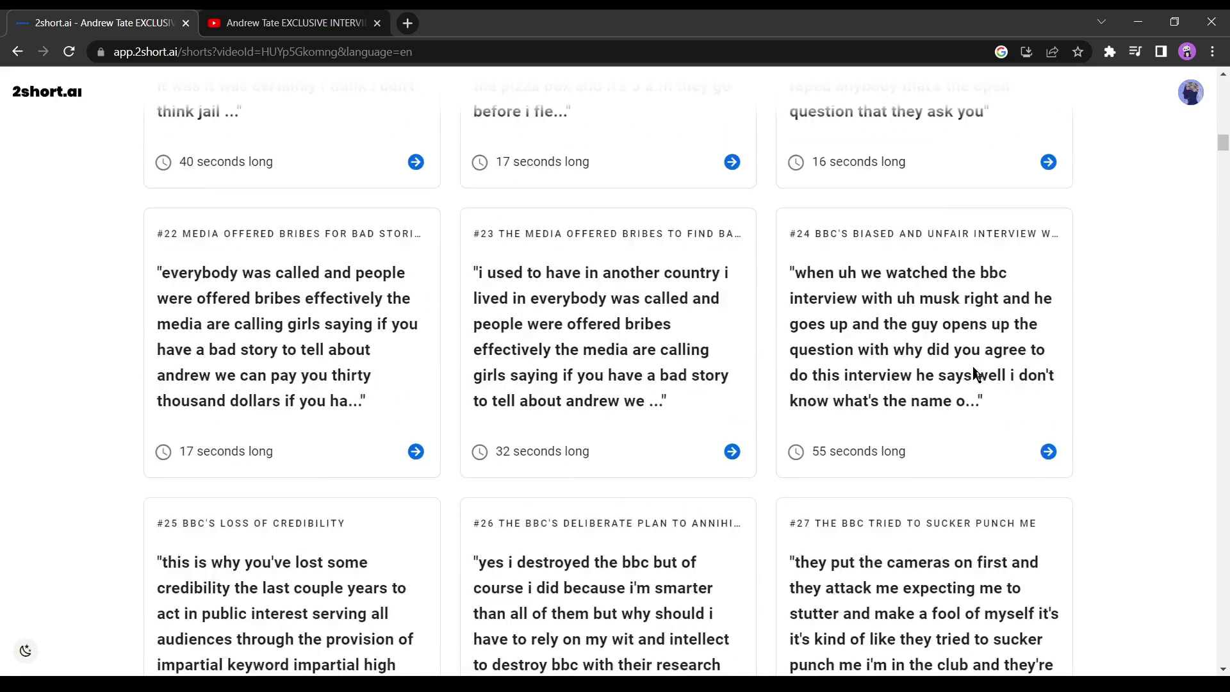
scroll(972, 368, down, 20)
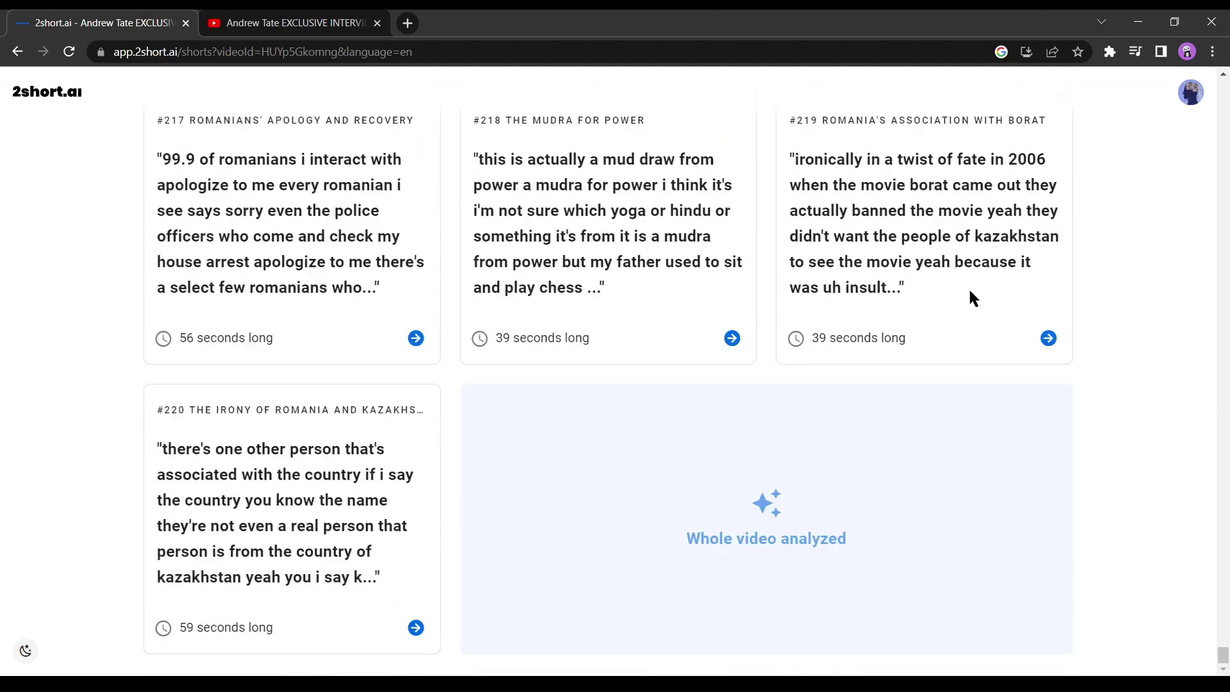
scroll(922, 317, up, 4)
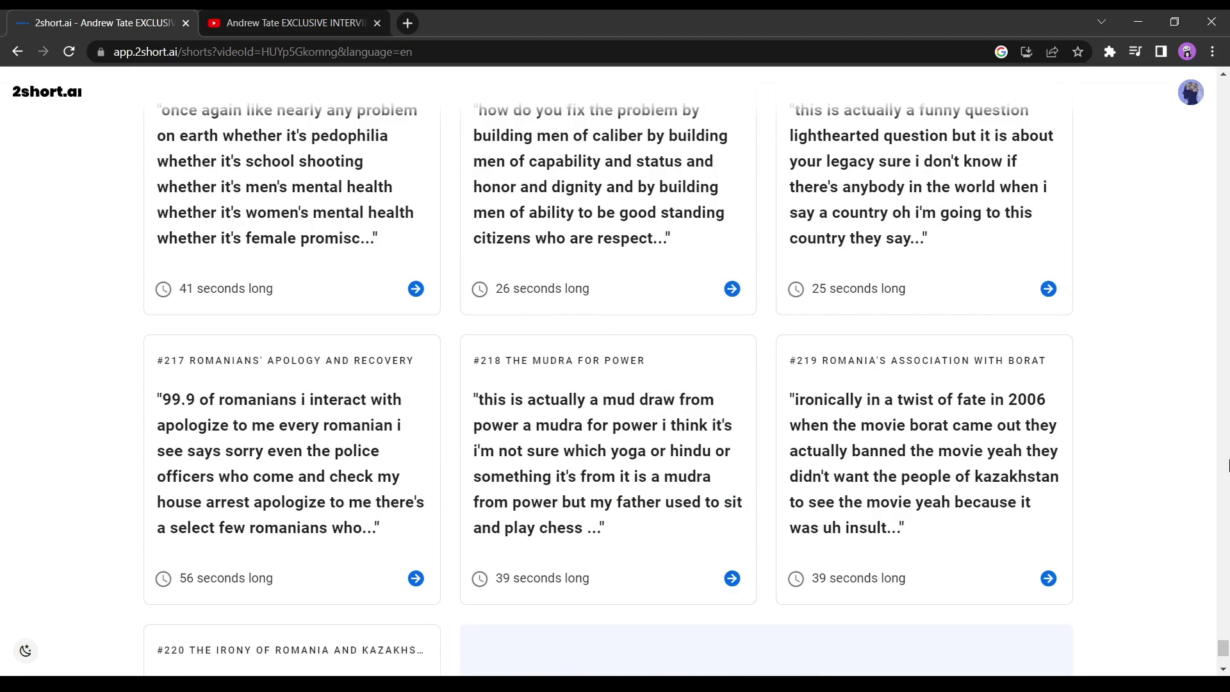
drag(1222, 656, 1201, 269)
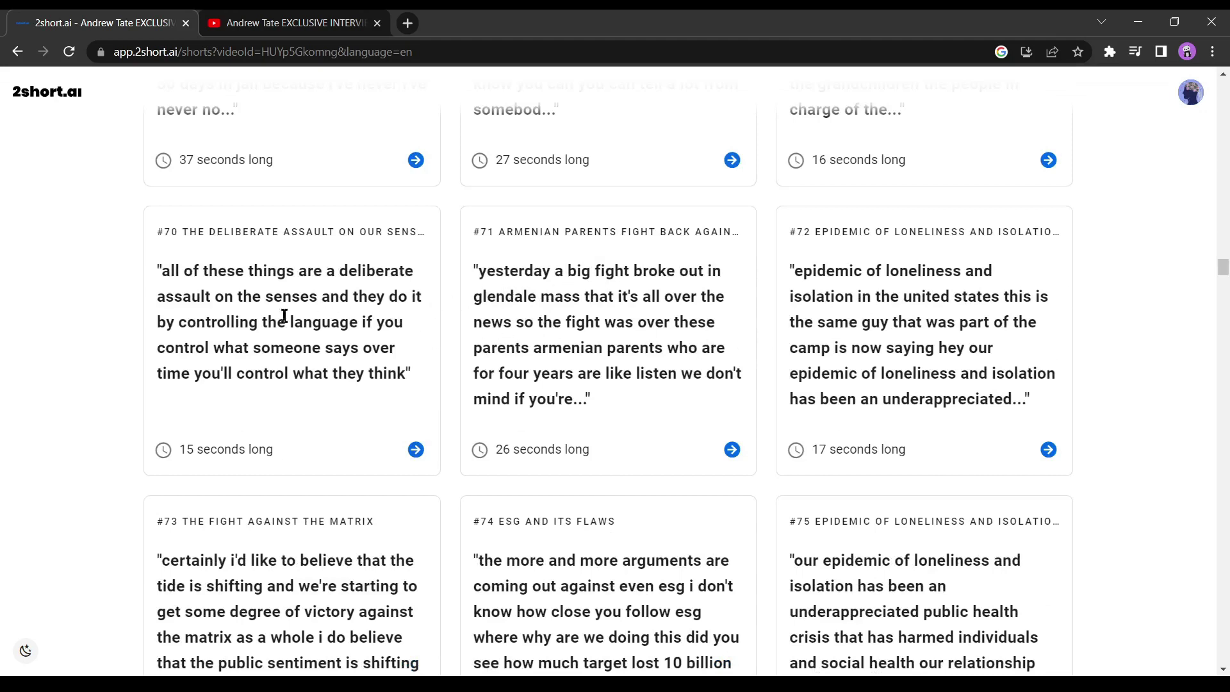
scroll(315, 339, down, 5)
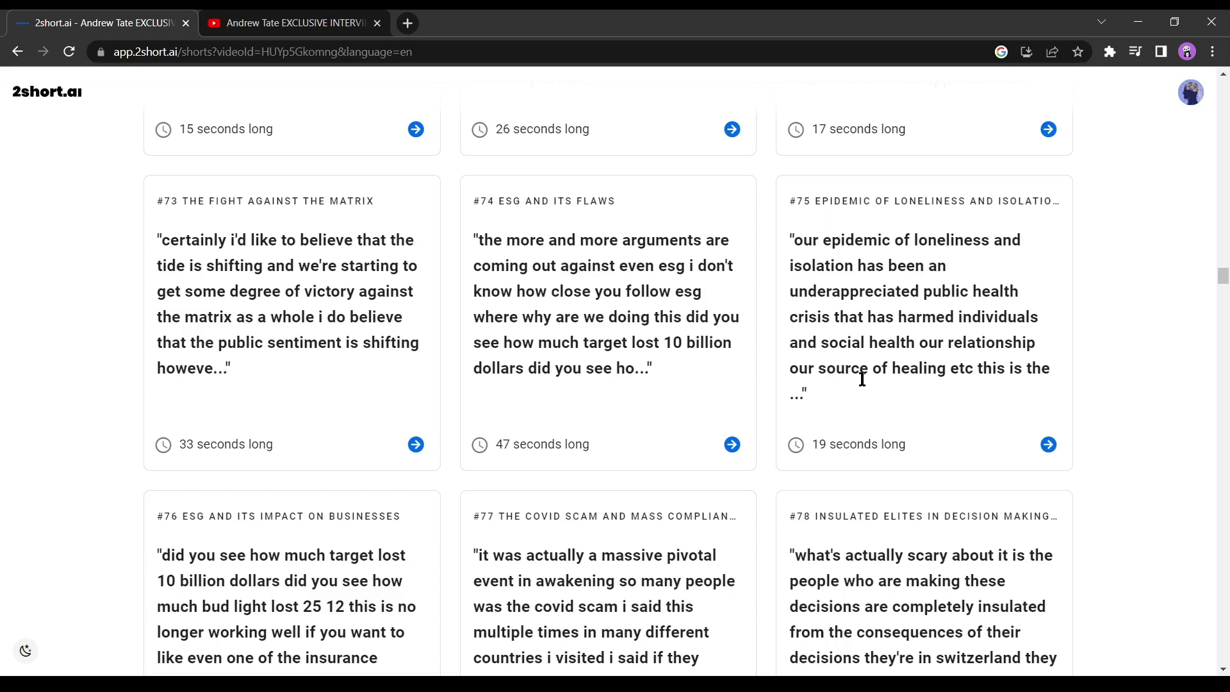
Open Short #75 'Epidemic of Loneliness and Isolation in the US' for editing and preview it to 00:22.34
click(1041, 443)
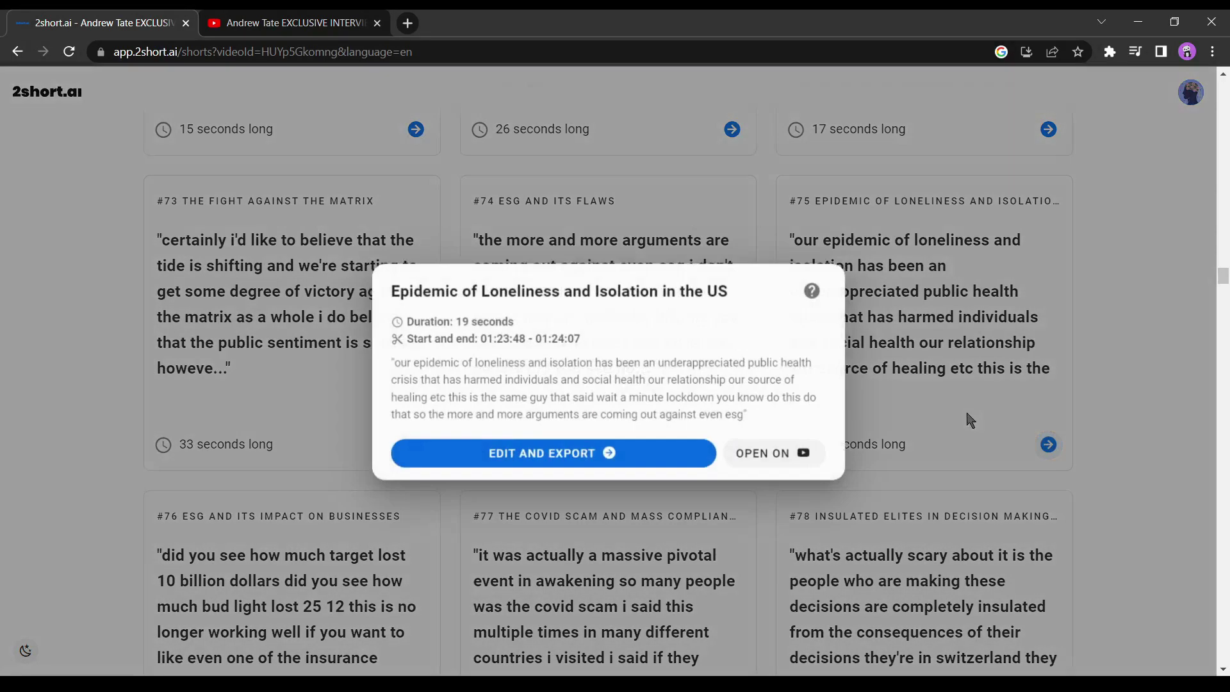
click(600, 455)
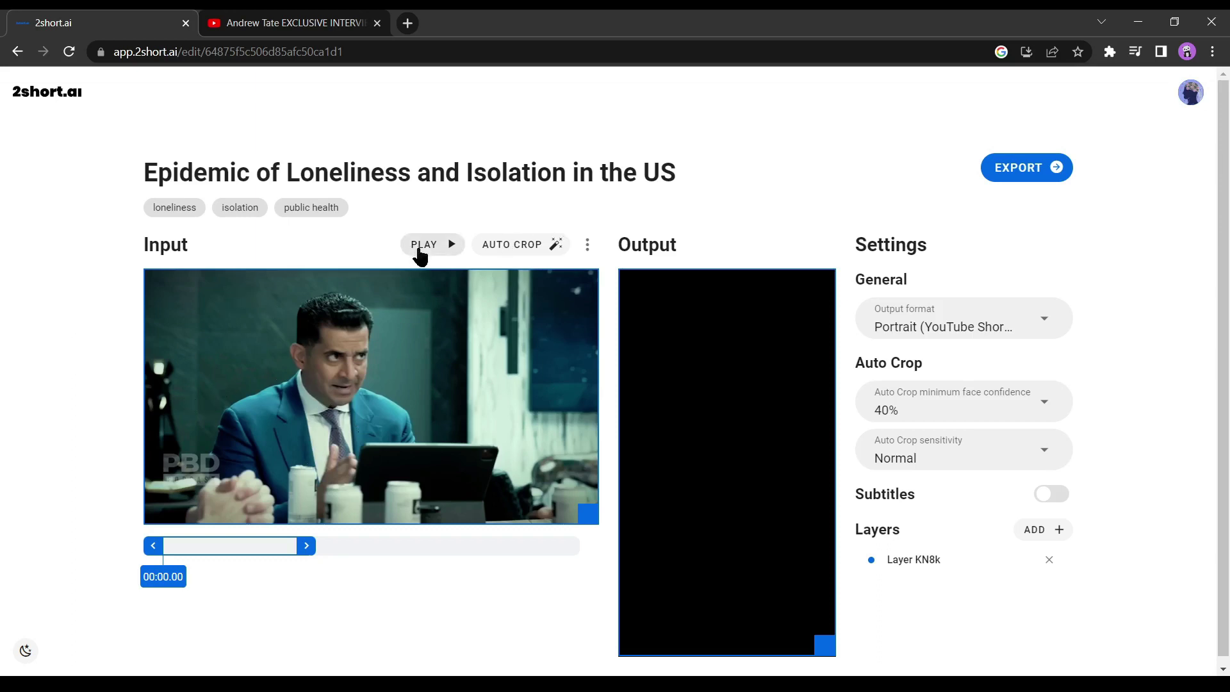
click(424, 247)
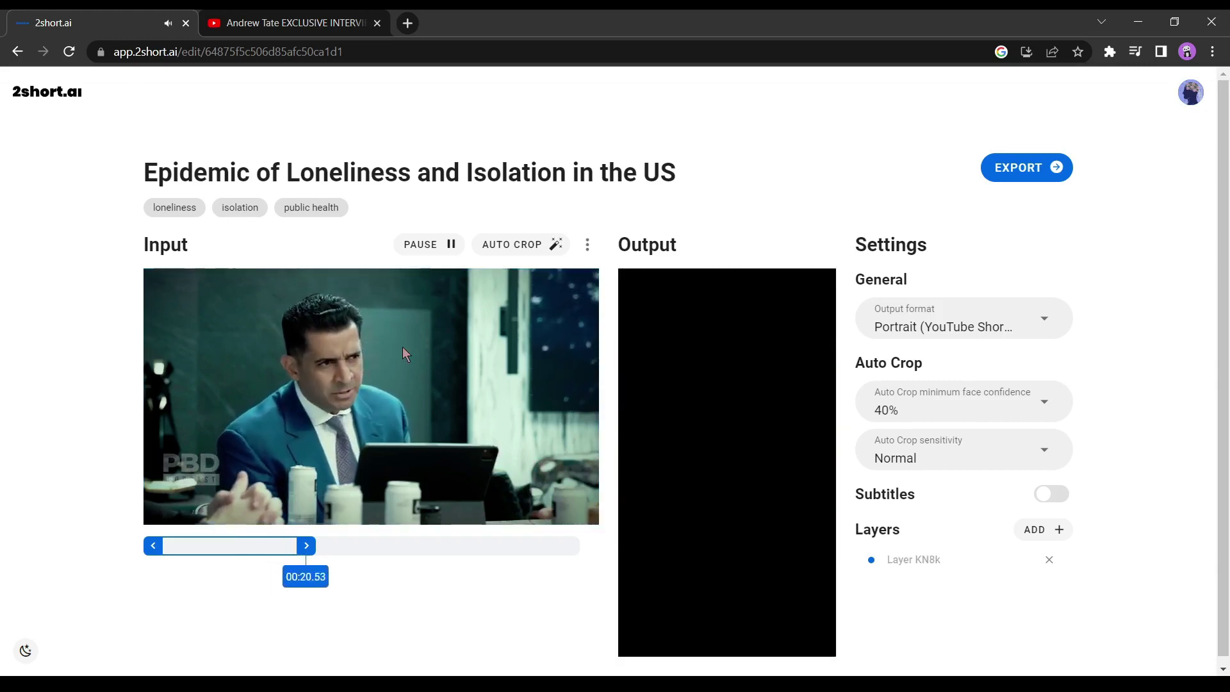
click(424, 244)
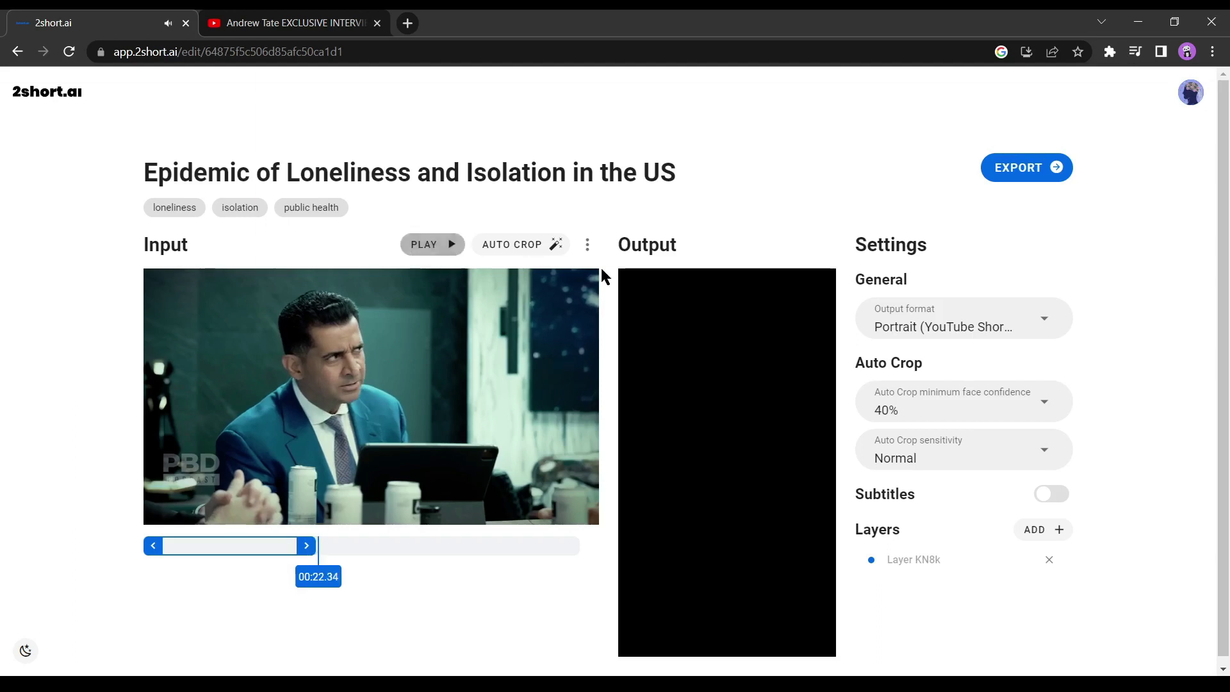
Show the Output format choices Landscape, Square and Portrait
click(976, 326)
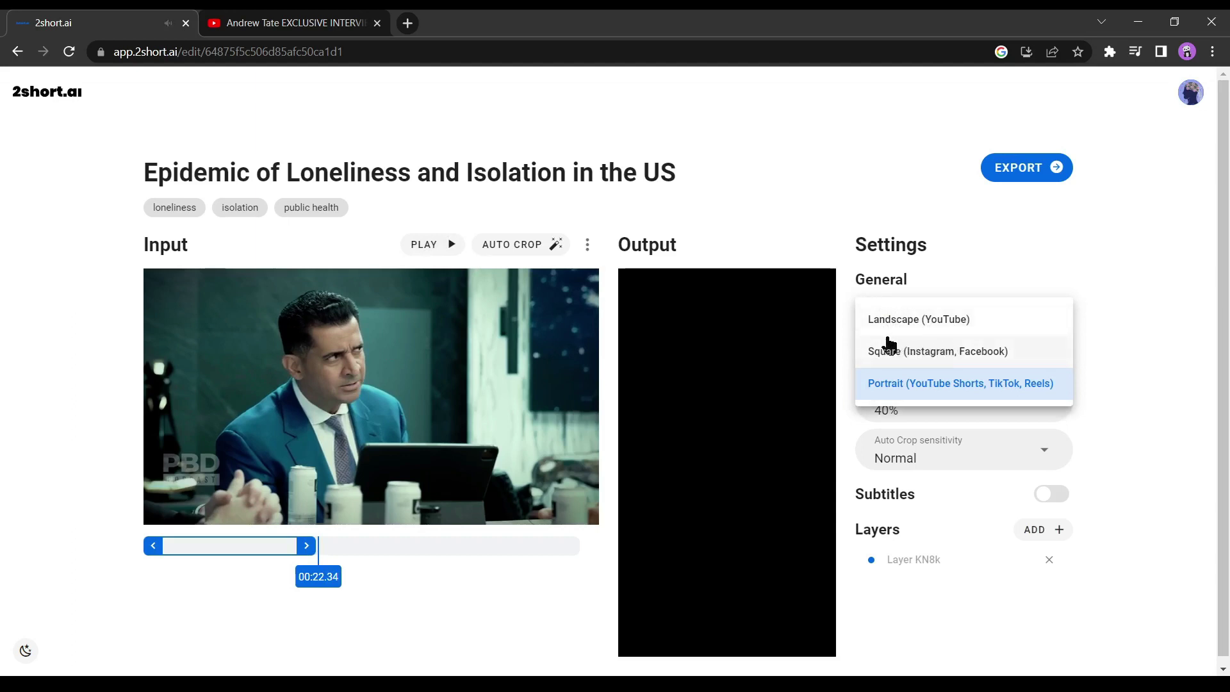
Keep Portrait output and drag the clip's end point later into the video
click(995, 249)
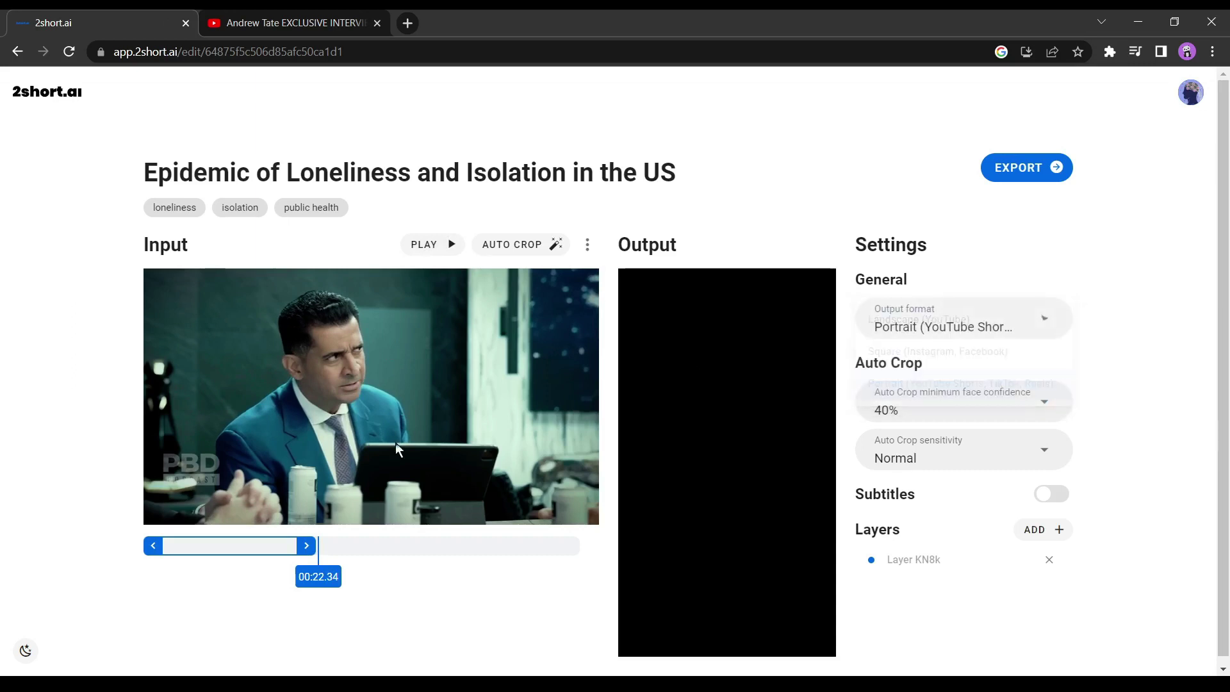
click(425, 546)
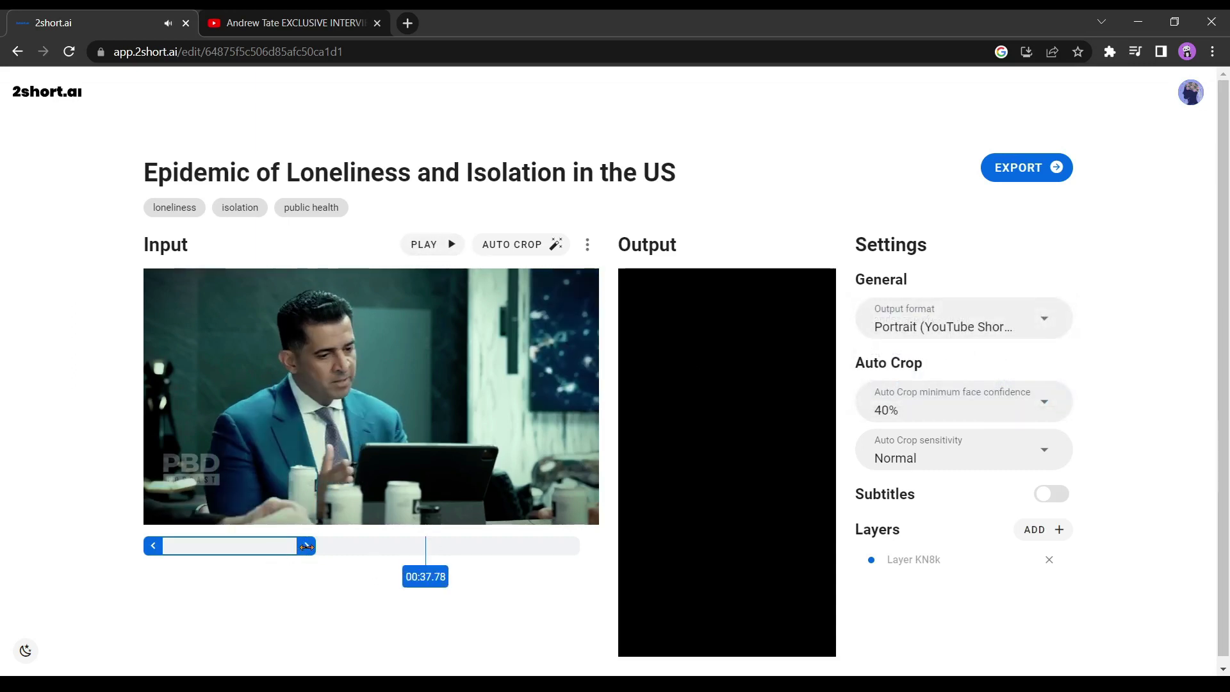
drag(306, 546, 405, 545)
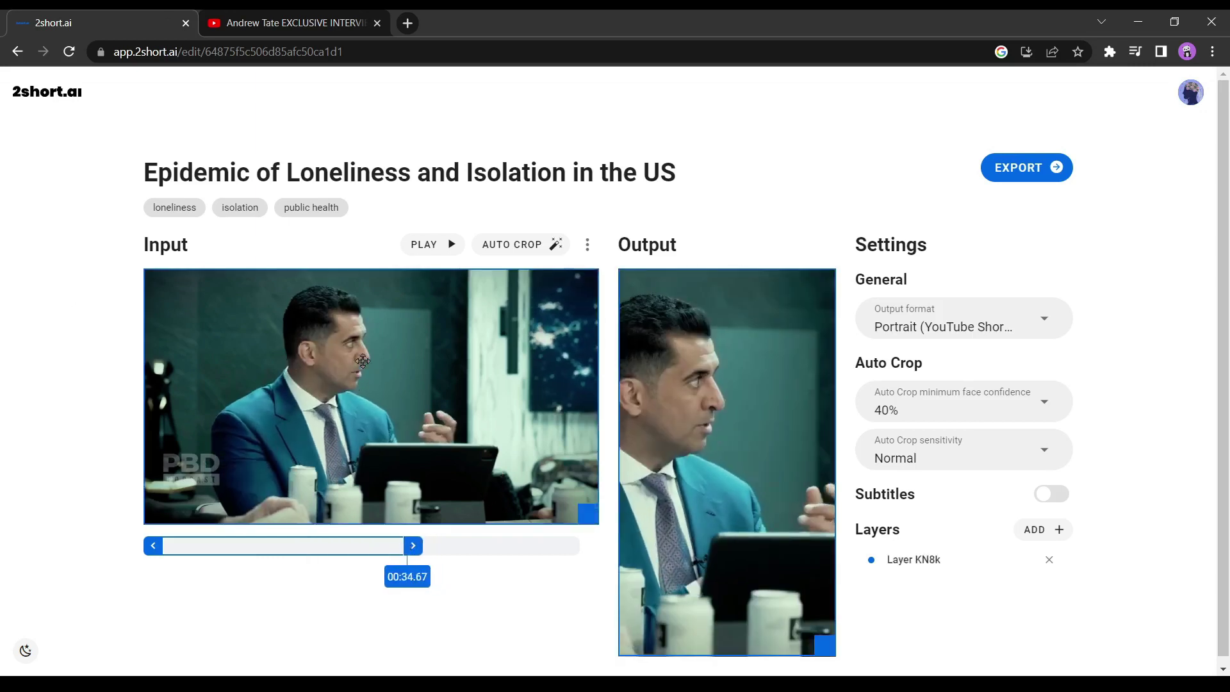
Set minimum face confidence to 50% and auto-crop sensitivity to Highest (more cuts)
click(1046, 410)
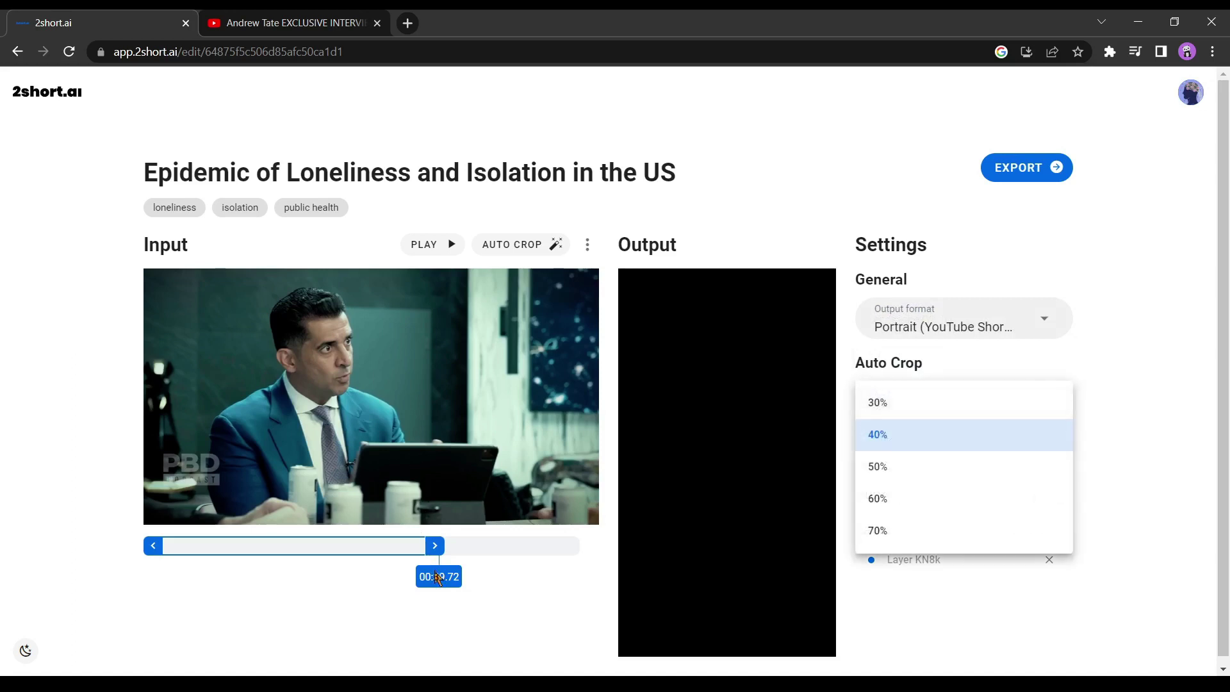
click(360, 563)
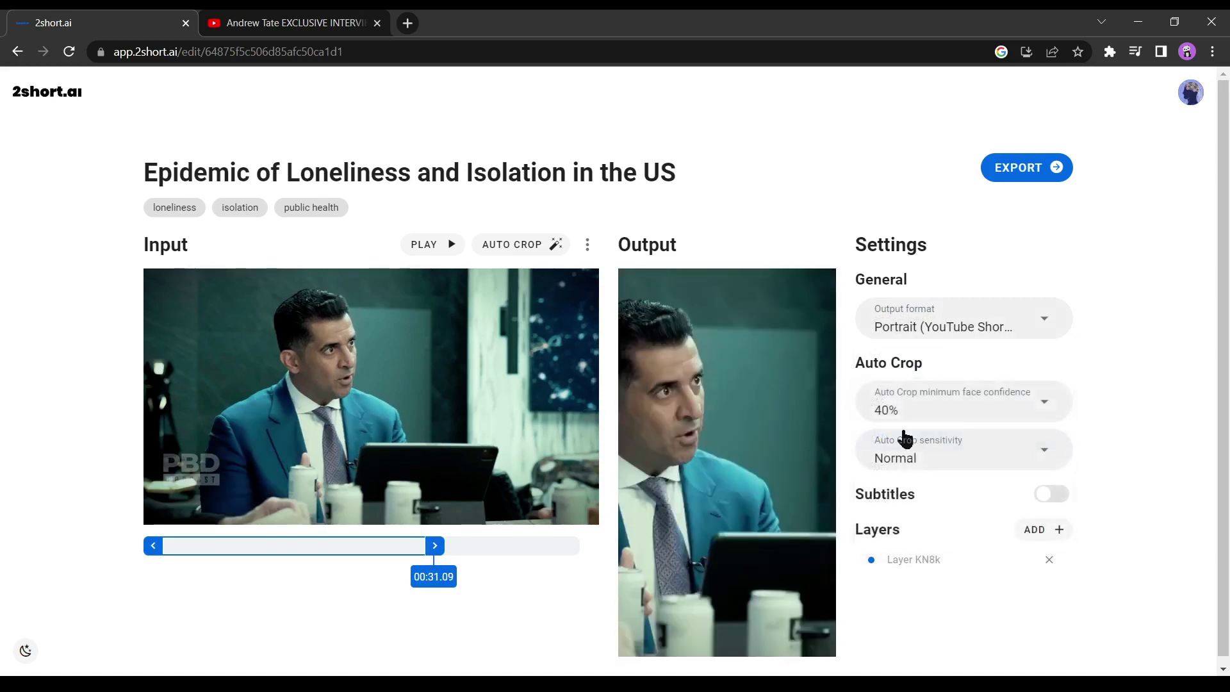
click(1044, 403)
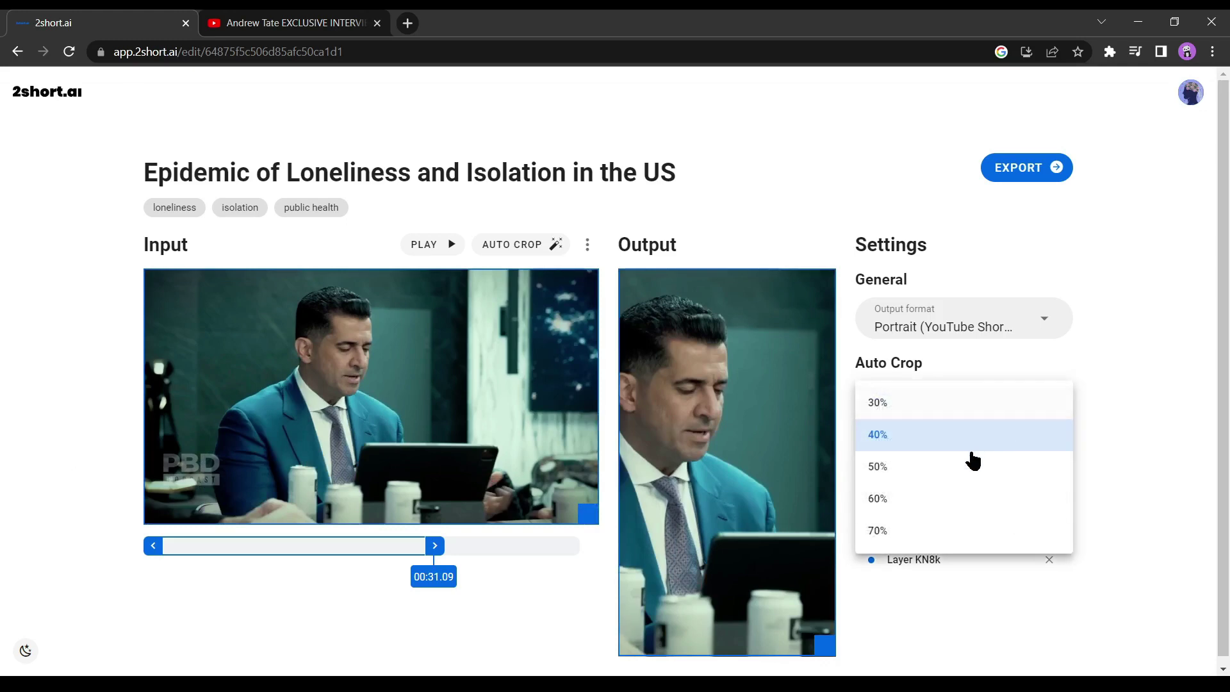
click(955, 466)
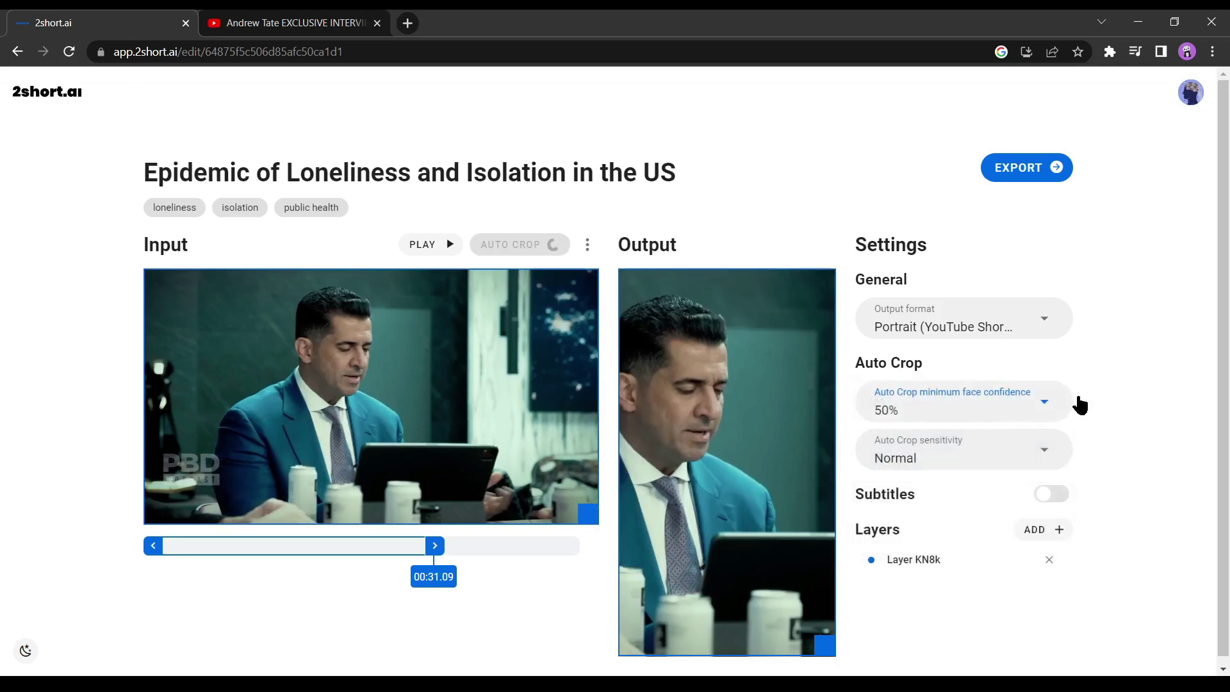
scroll(1095, 396, down, 1)
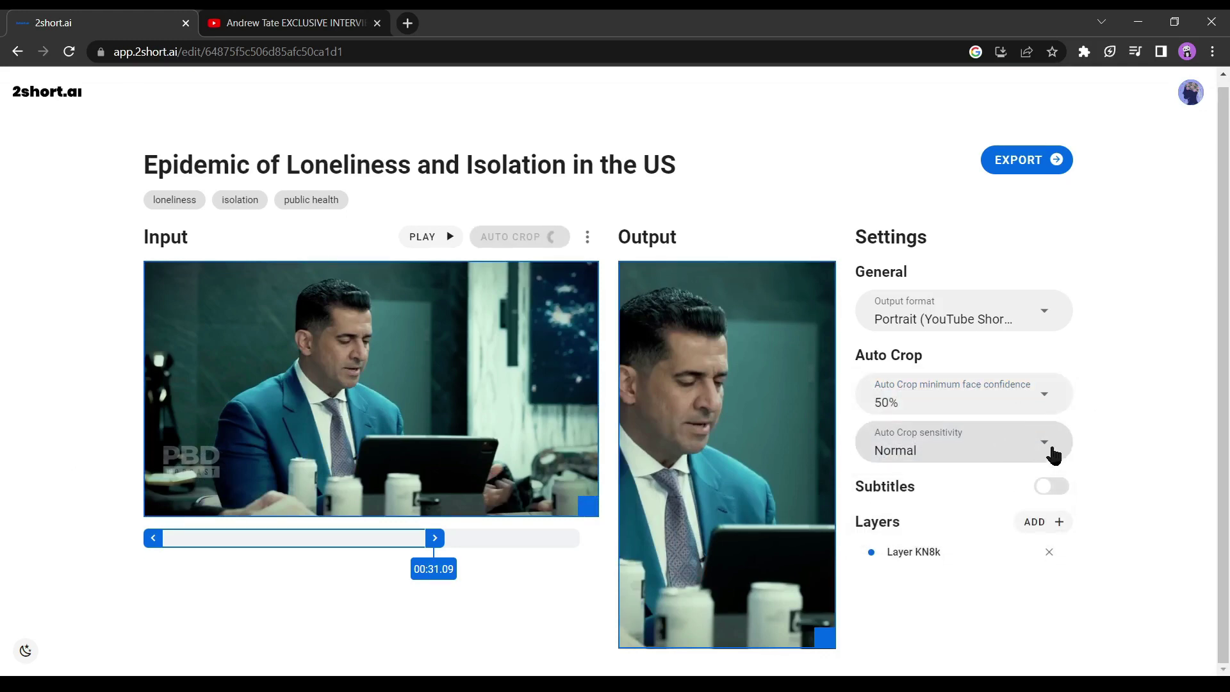
click(1055, 458)
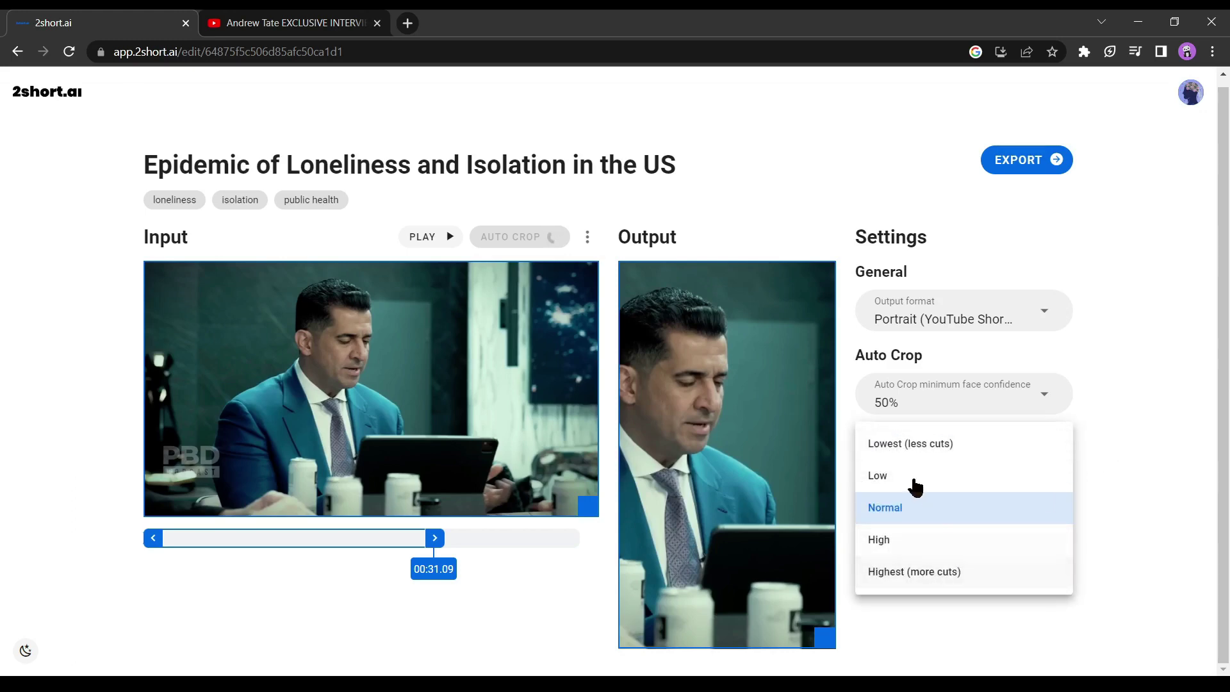
click(929, 571)
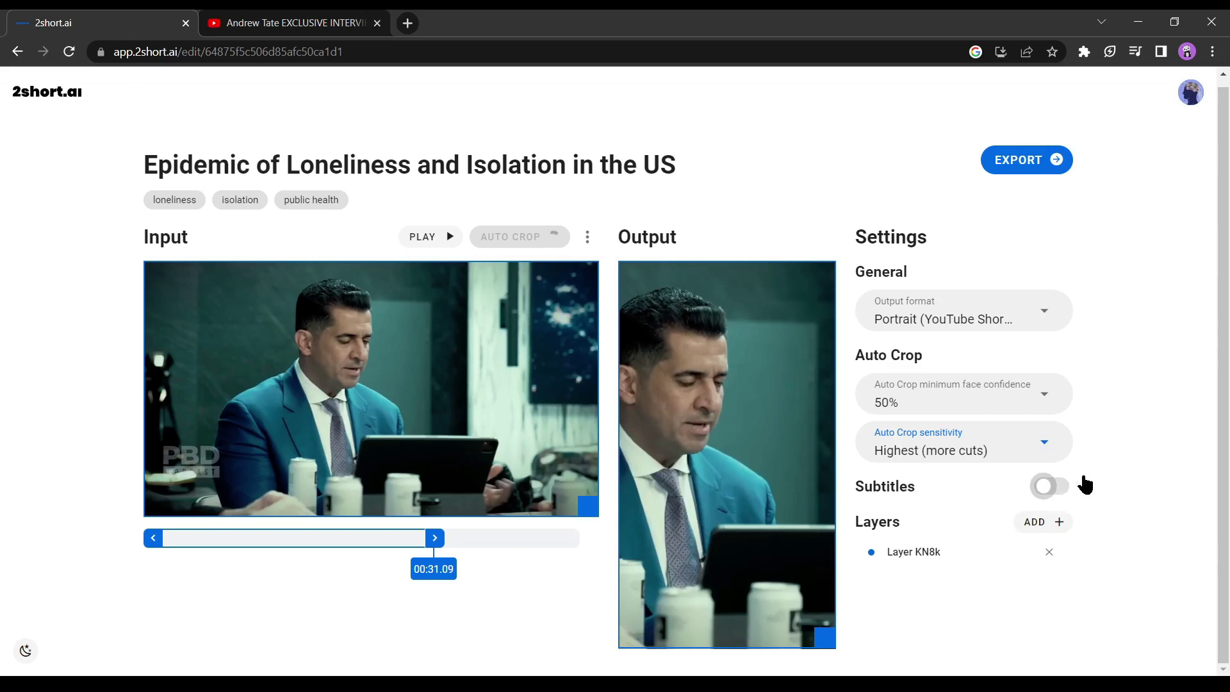
Turn on subtitles using the black-text, white-outline style preset
click(1054, 488)
scroll(1111, 476, down, 2)
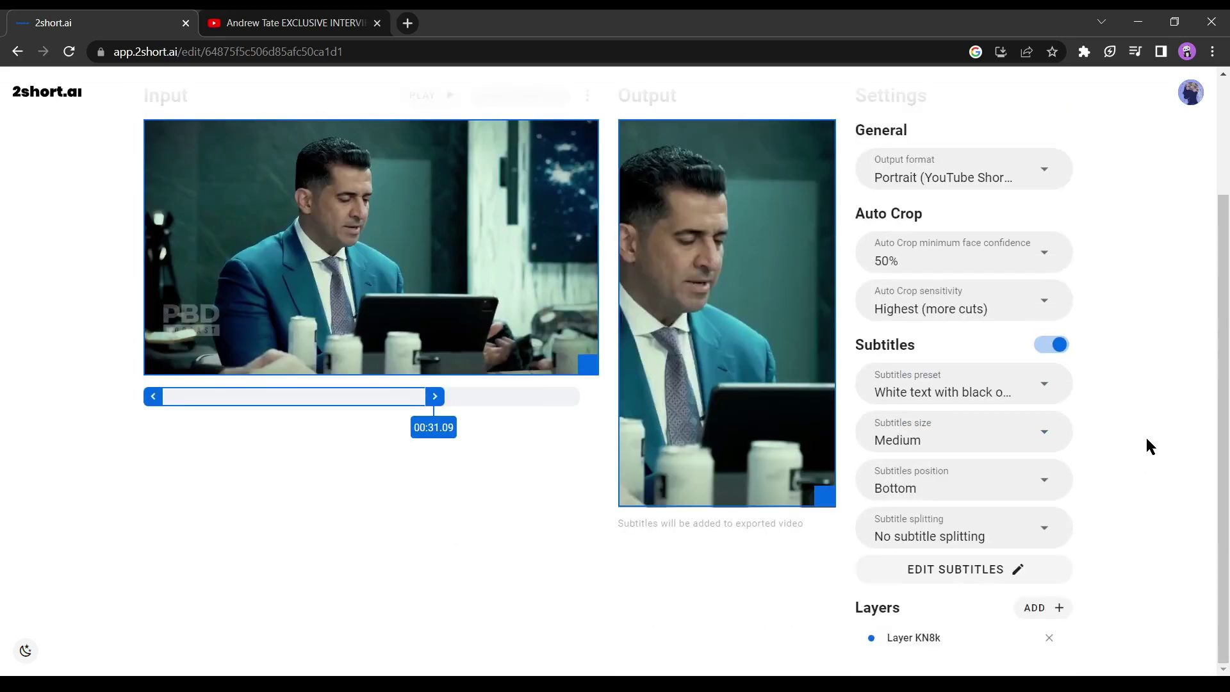
click(1037, 389)
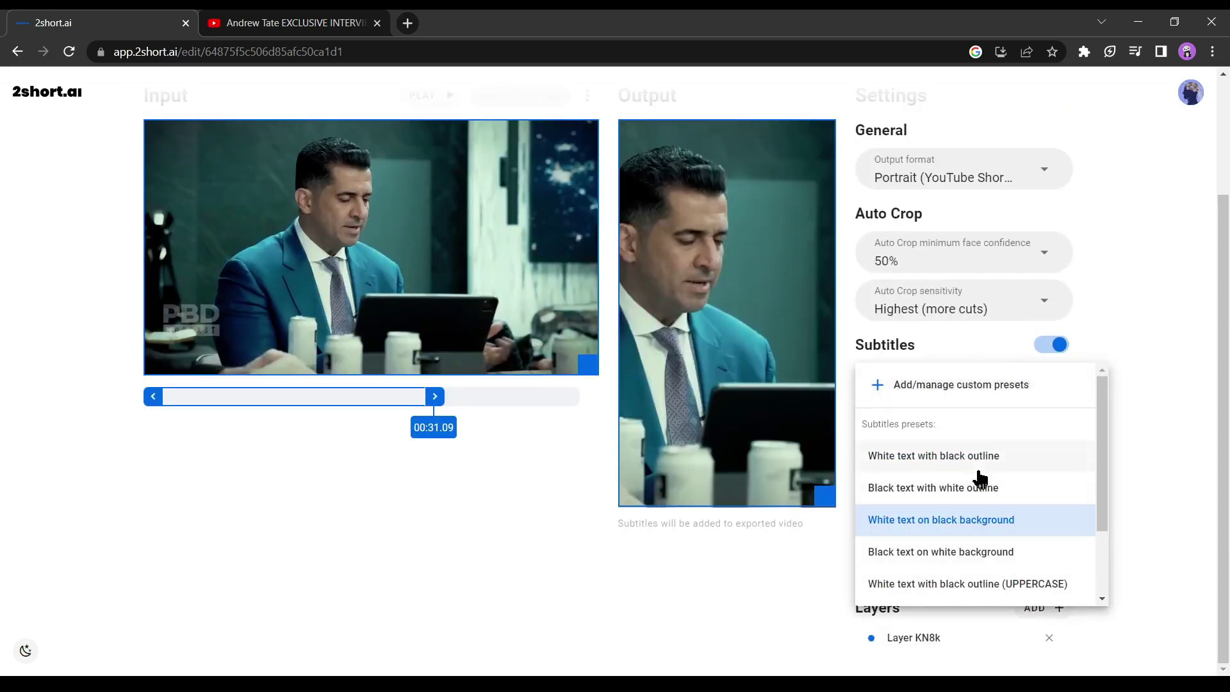
click(933, 495)
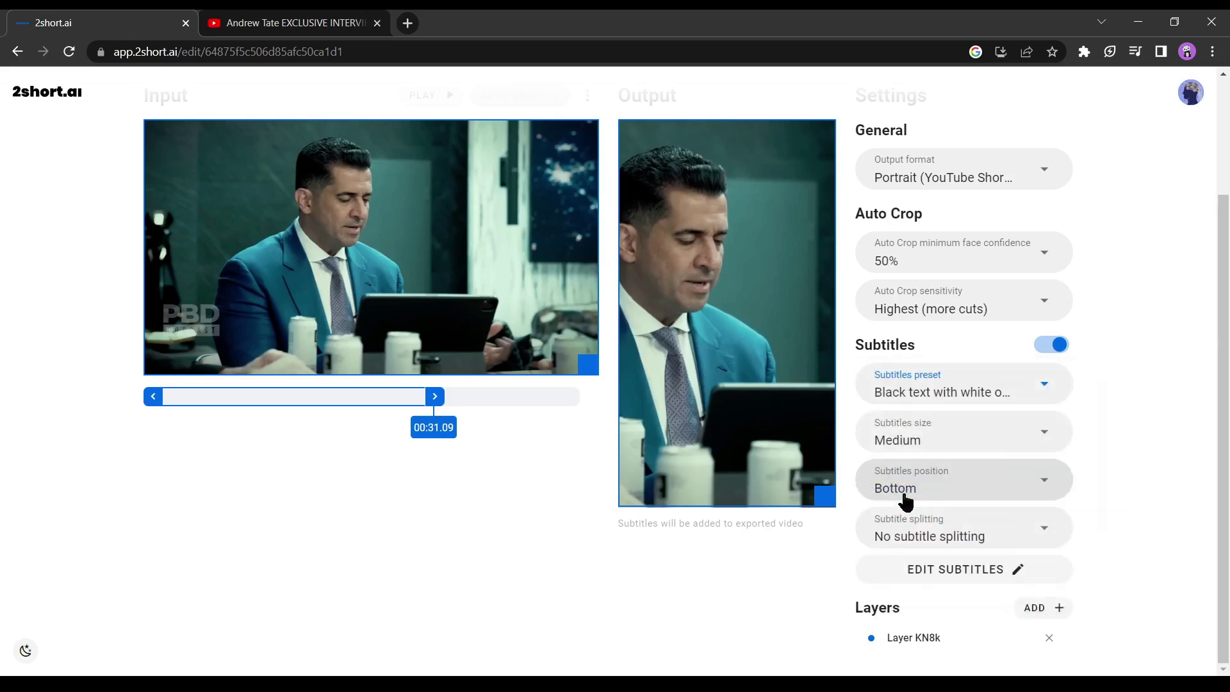
Set the subtitle size to Large and splitting to One word subtitles
click(1047, 434)
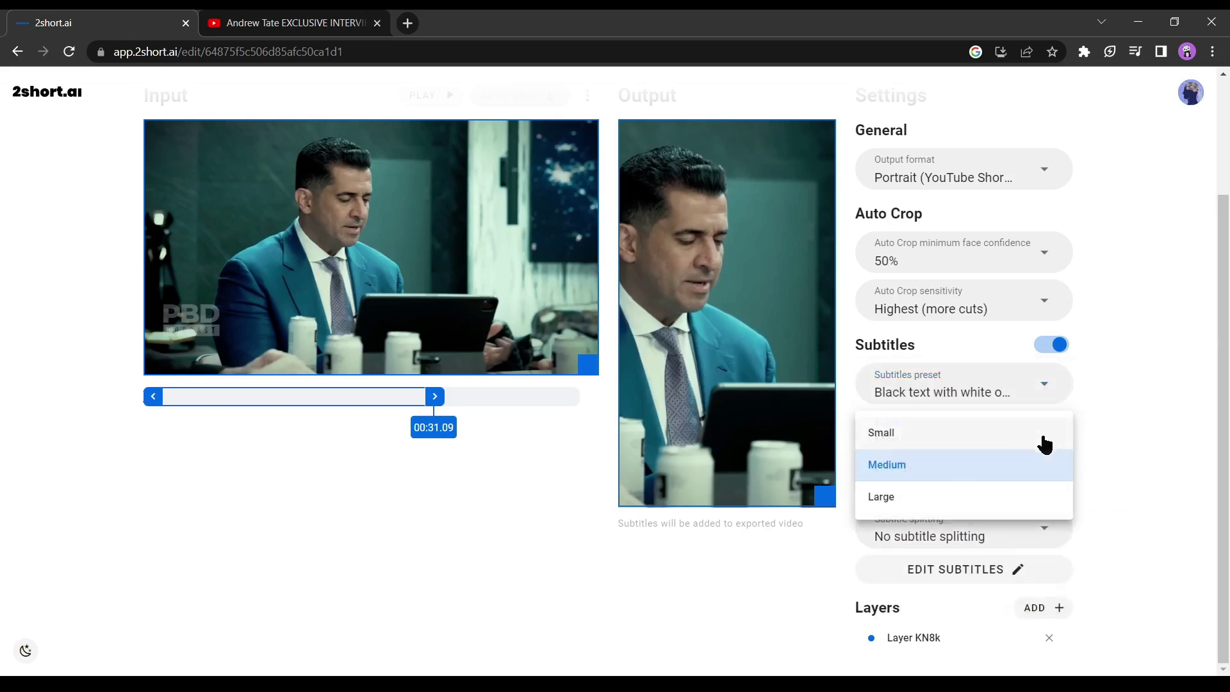
click(950, 496)
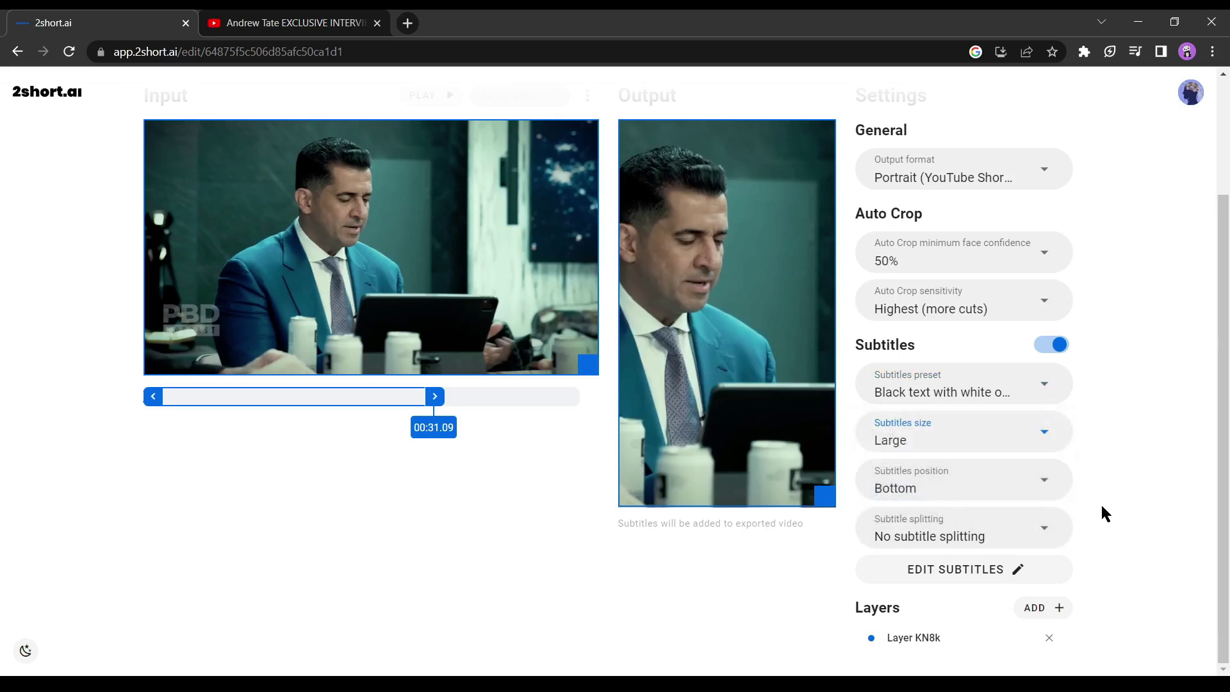
click(1048, 538)
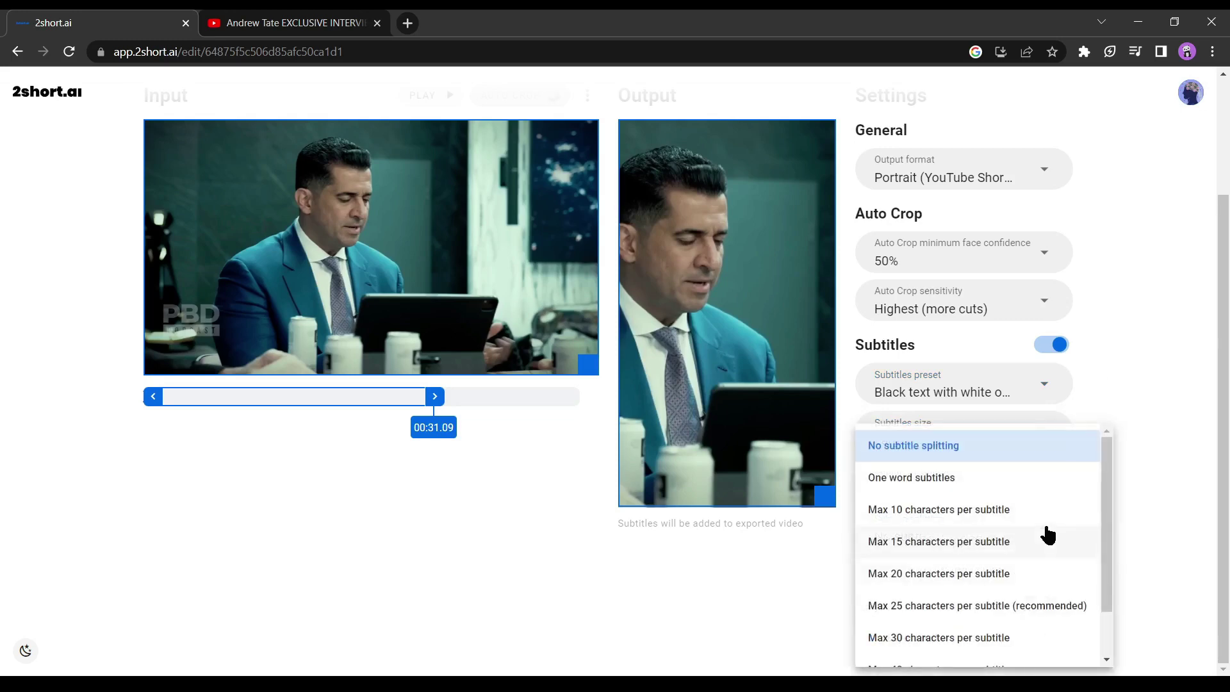
click(941, 482)
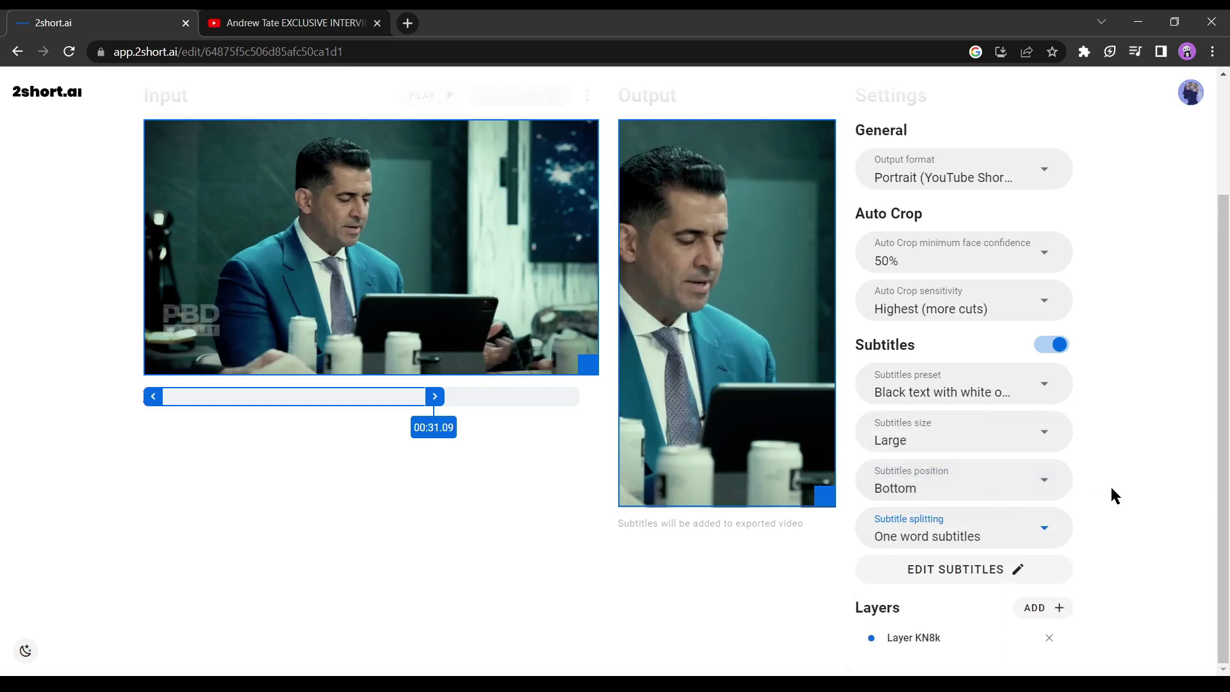
drag(1222, 471, 1222, 359)
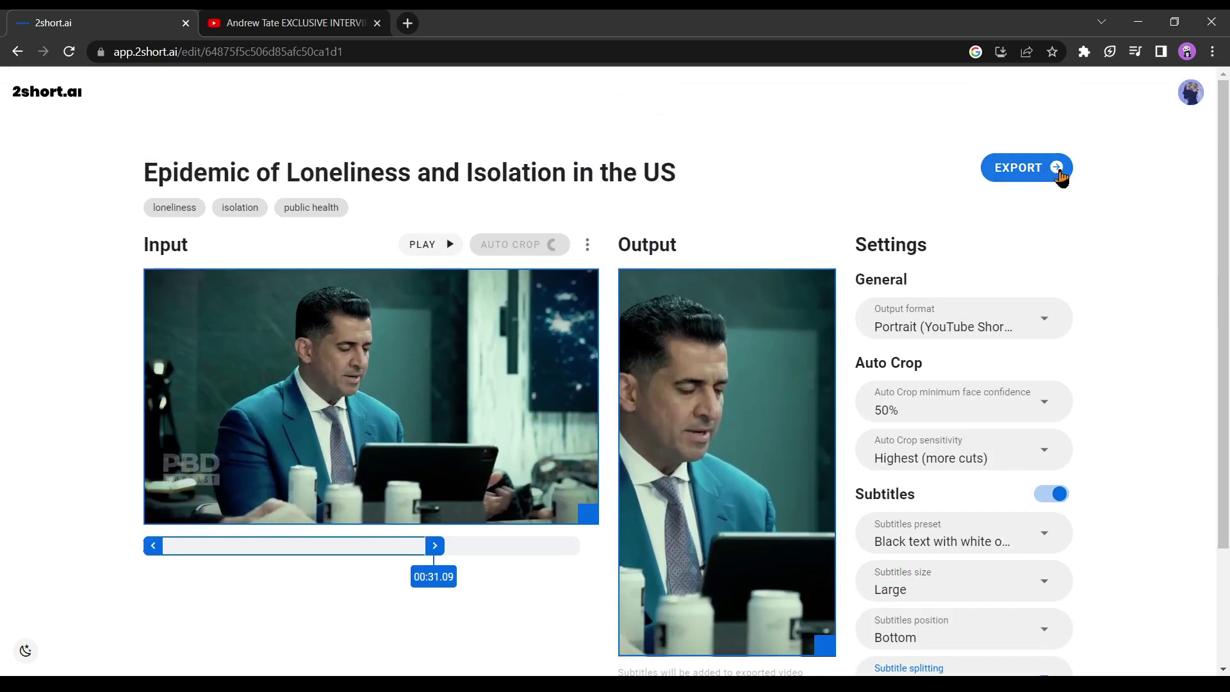
Export the loneliness Short as mp4 and load the #41 Unfounded accusations clip
click(1068, 169)
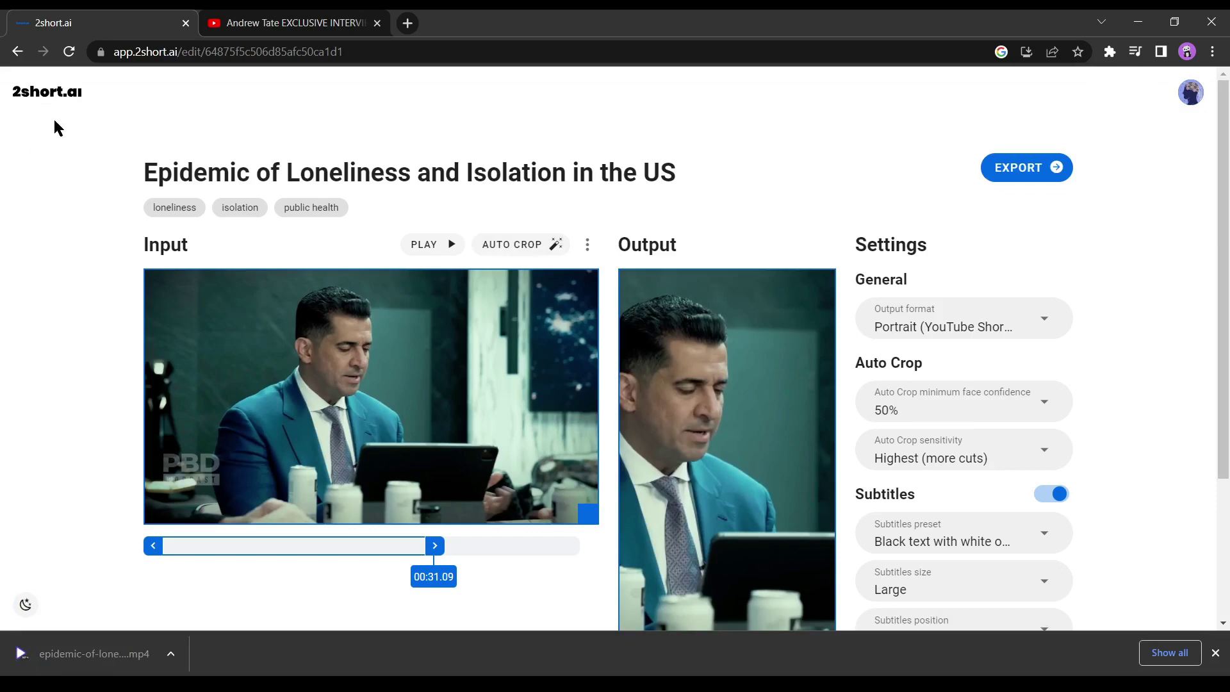
click(20, 58)
scroll(946, 326, down, 4)
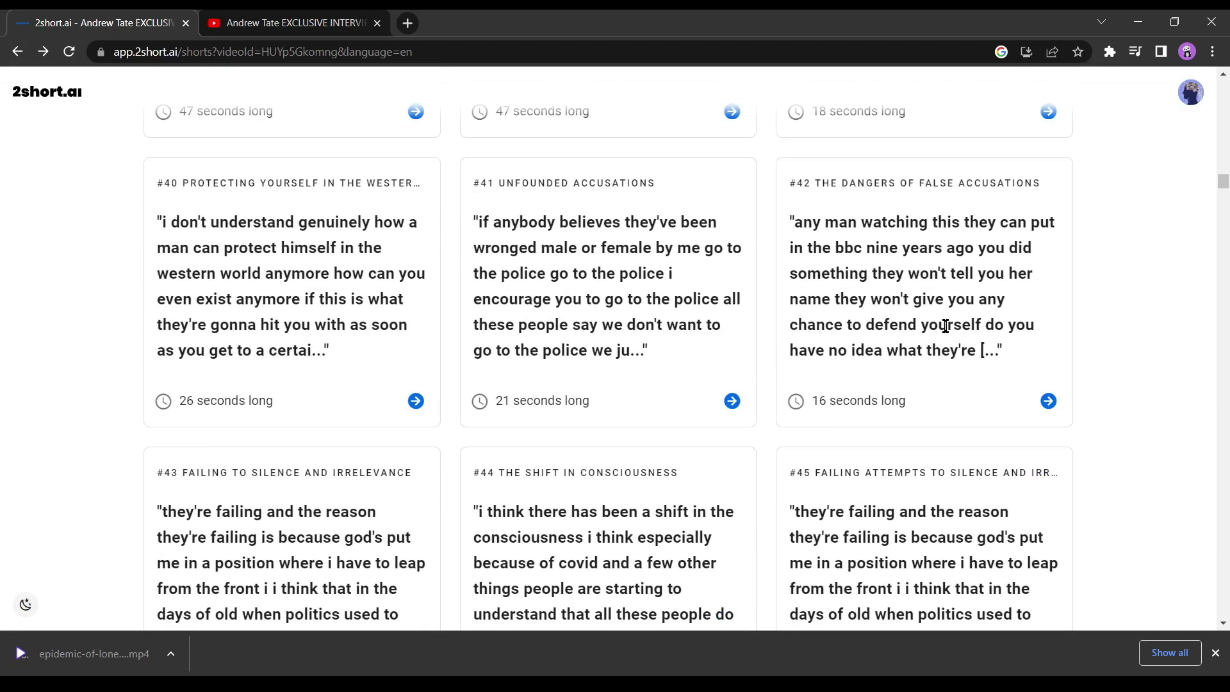
drag(514, 255, 579, 251)
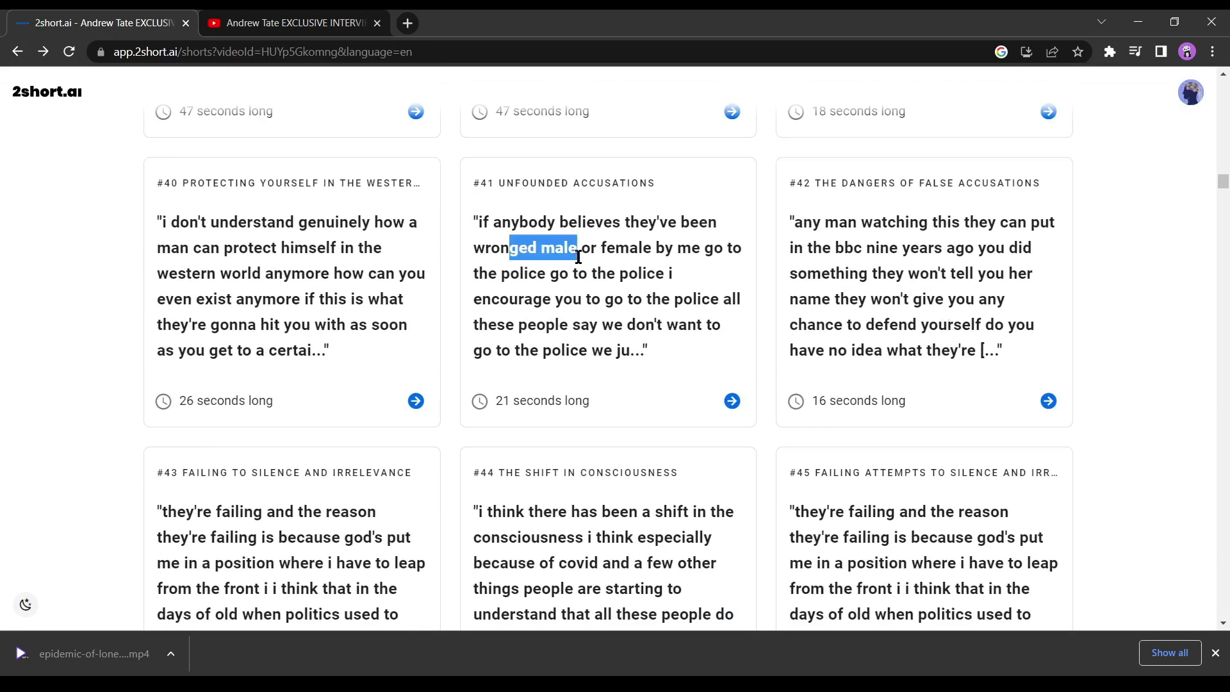
click(731, 402)
click(590, 516)
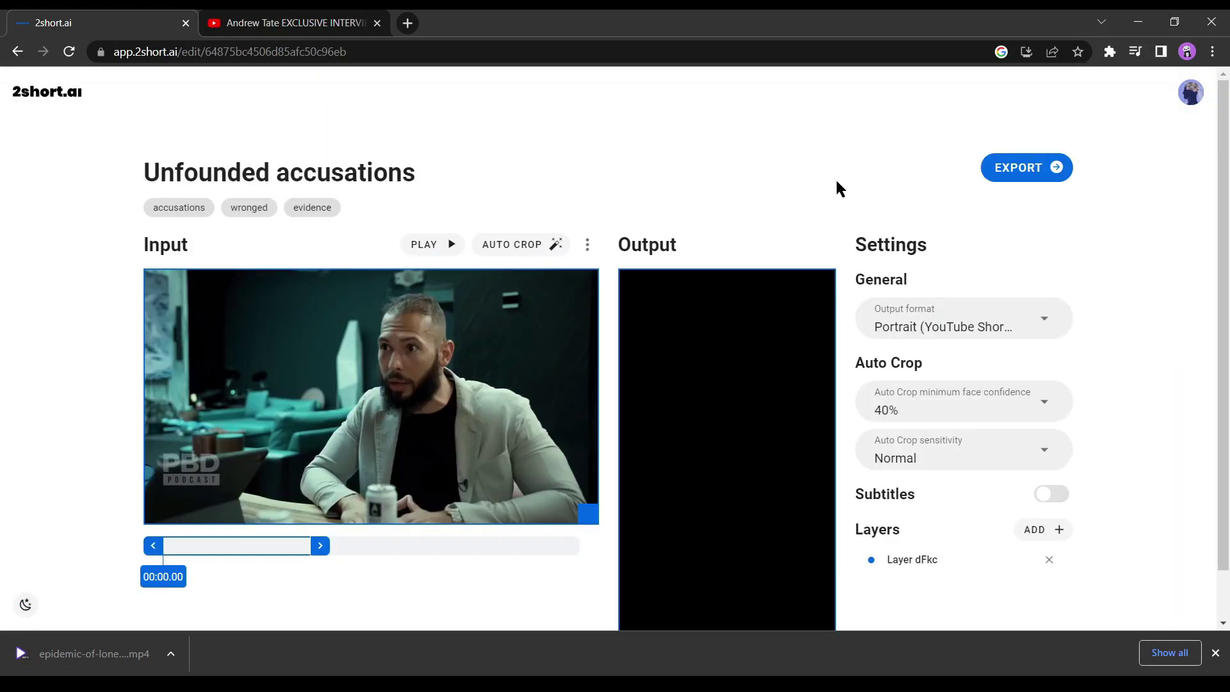
Set auto-crop face confidence to 50% and sensitivity to High
scroll(837, 187, down, 1)
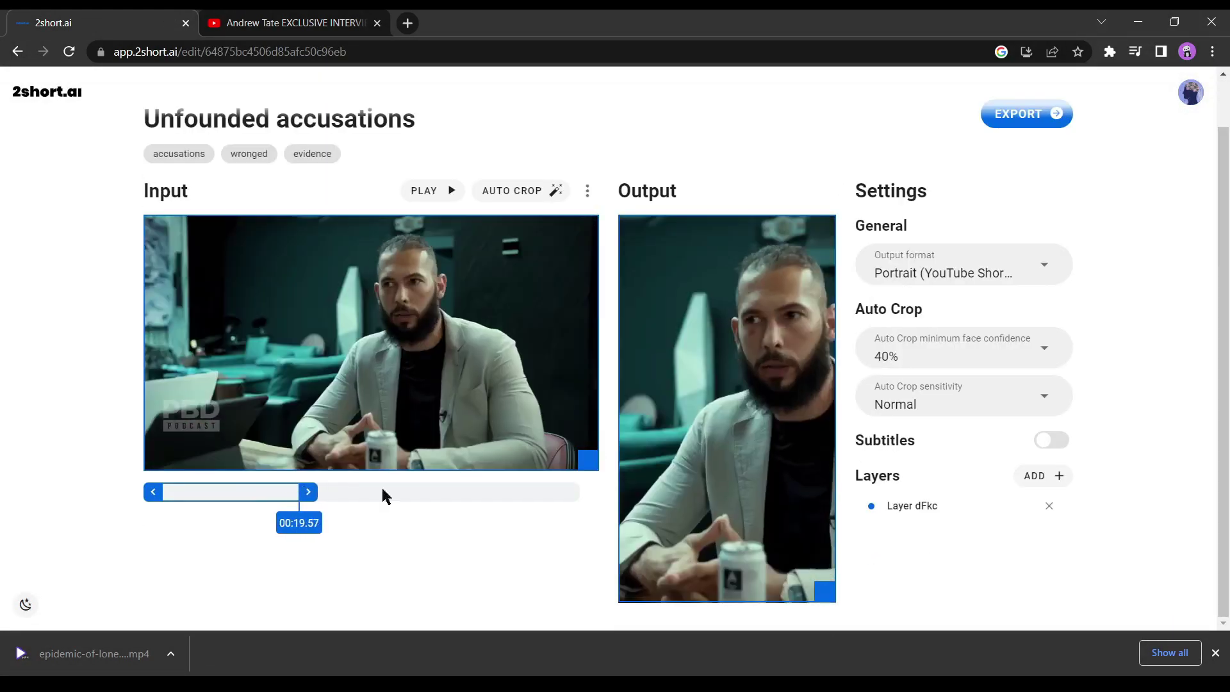
click(1044, 347)
click(878, 412)
click(1044, 395)
click(922, 461)
Enable subtitles on the clip with the black-text, white-outline preset
click(1050, 439)
scroll(1038, 359, down, 3)
click(999, 279)
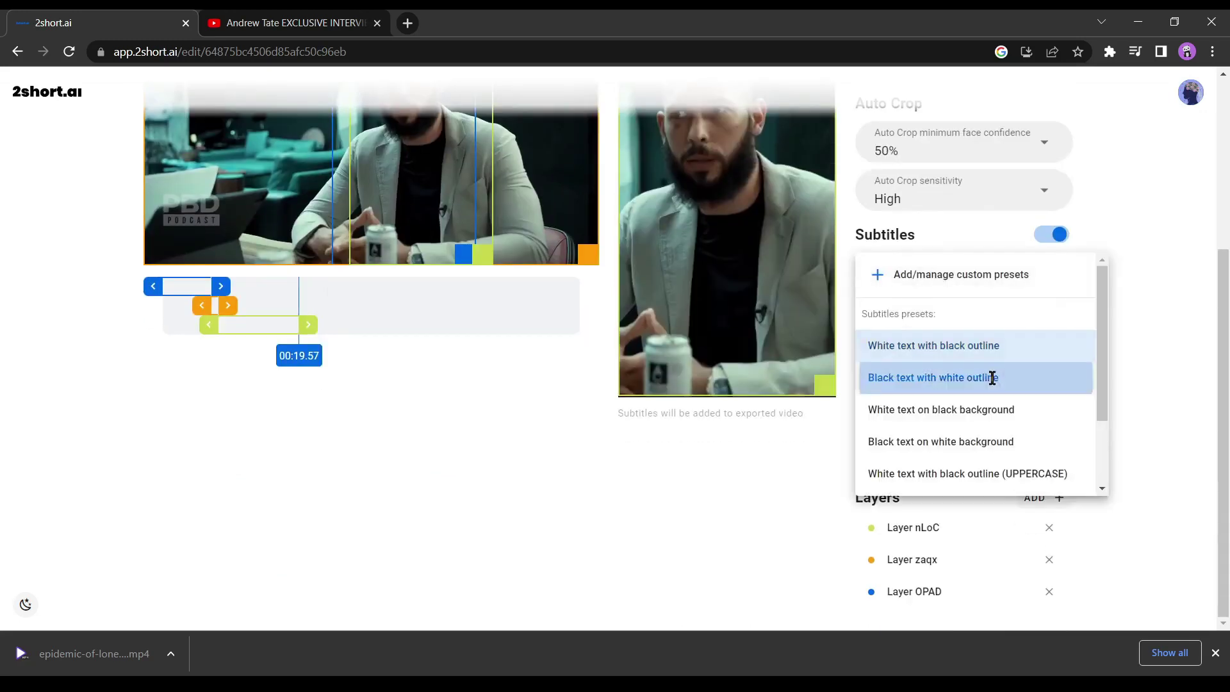
click(992, 378)
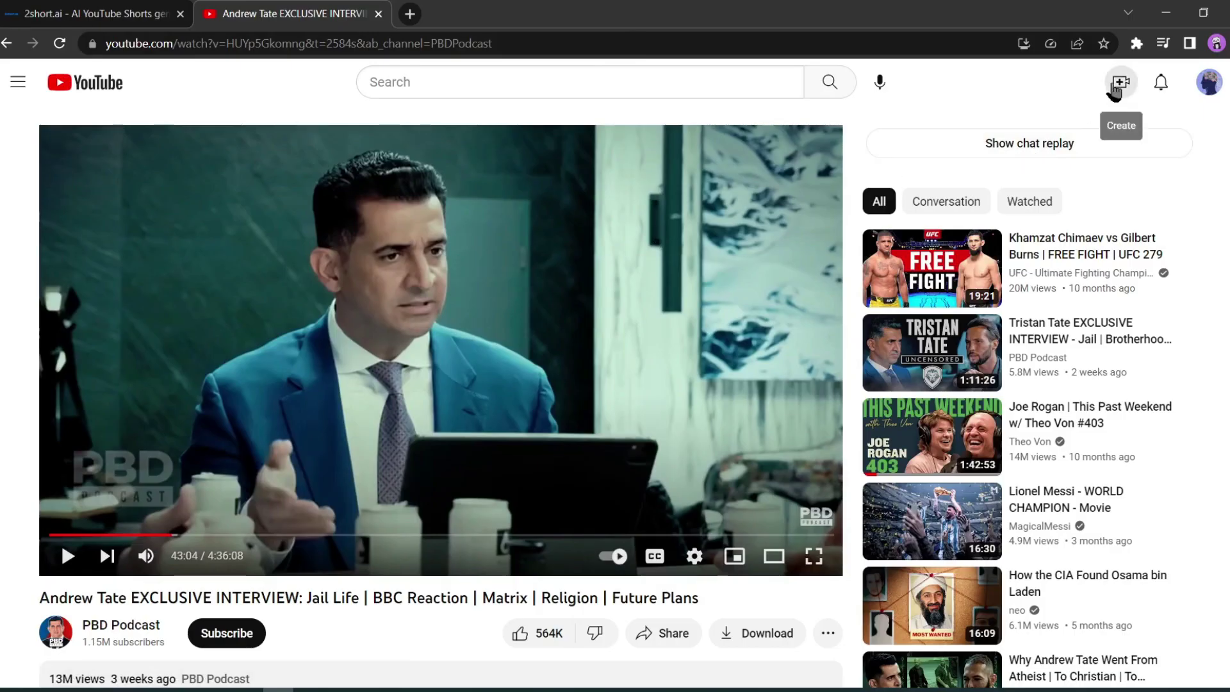
Upload the epidemic-of-loneliness mp4 via Create > Upload videos and dismiss the tip
click(1115, 89)
click(1184, 124)
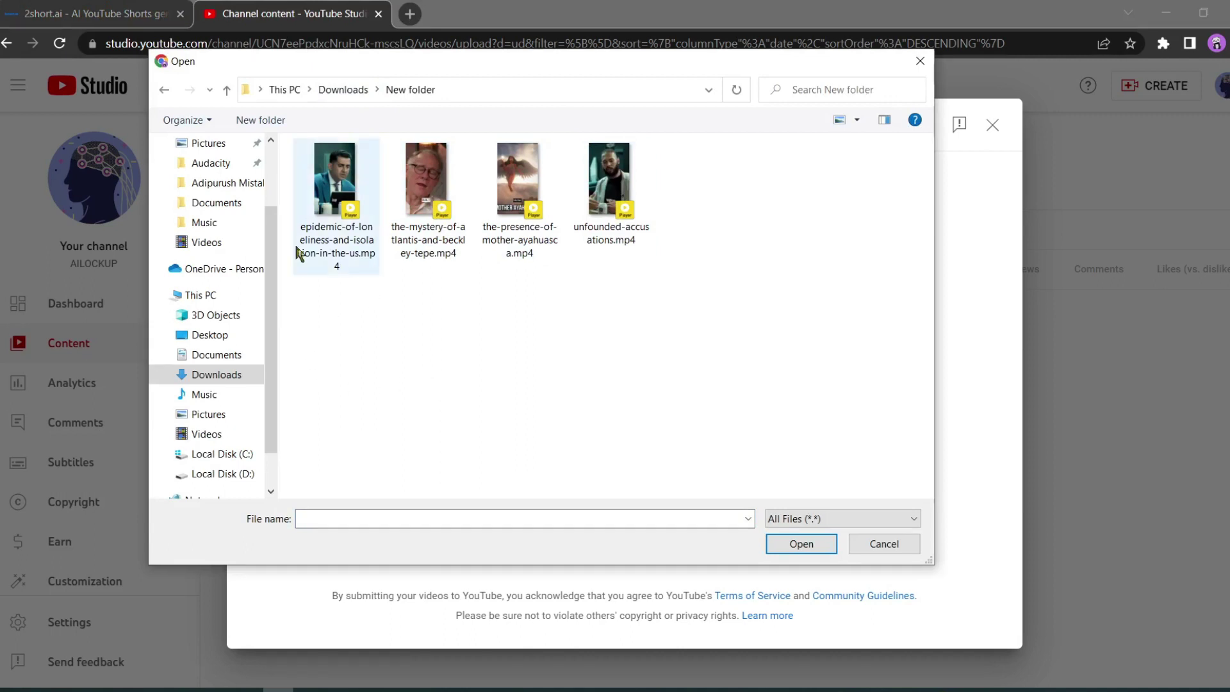
click(352, 242)
click(802, 544)
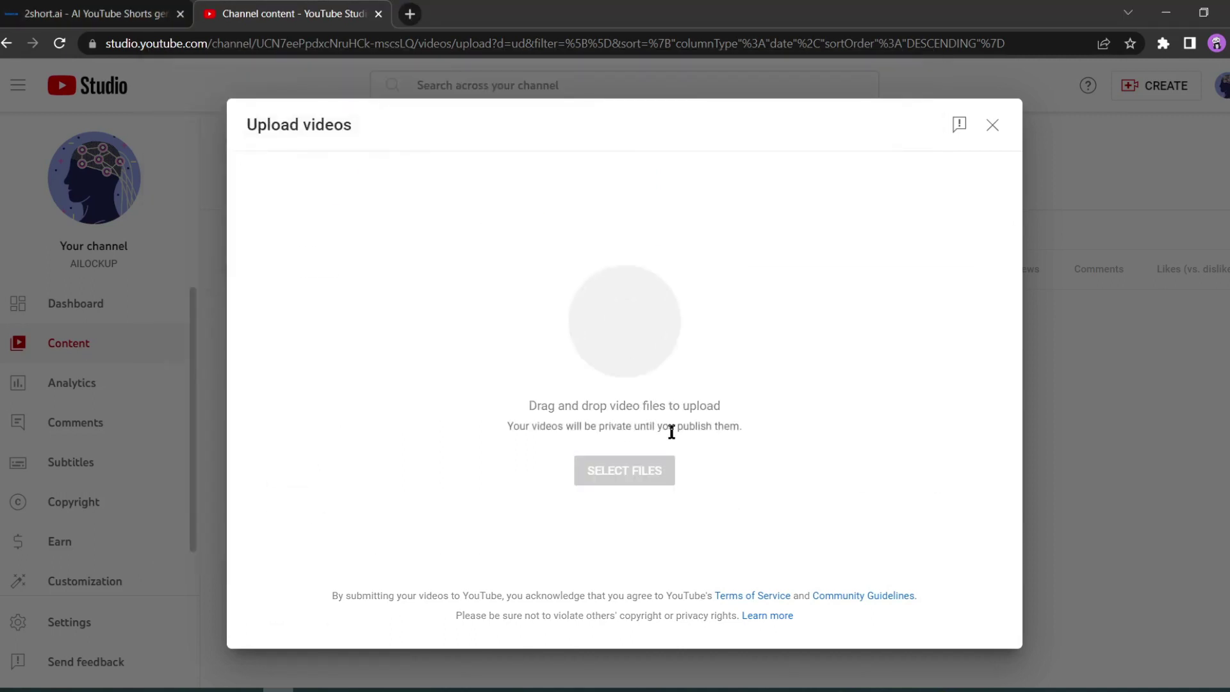
click(627, 333)
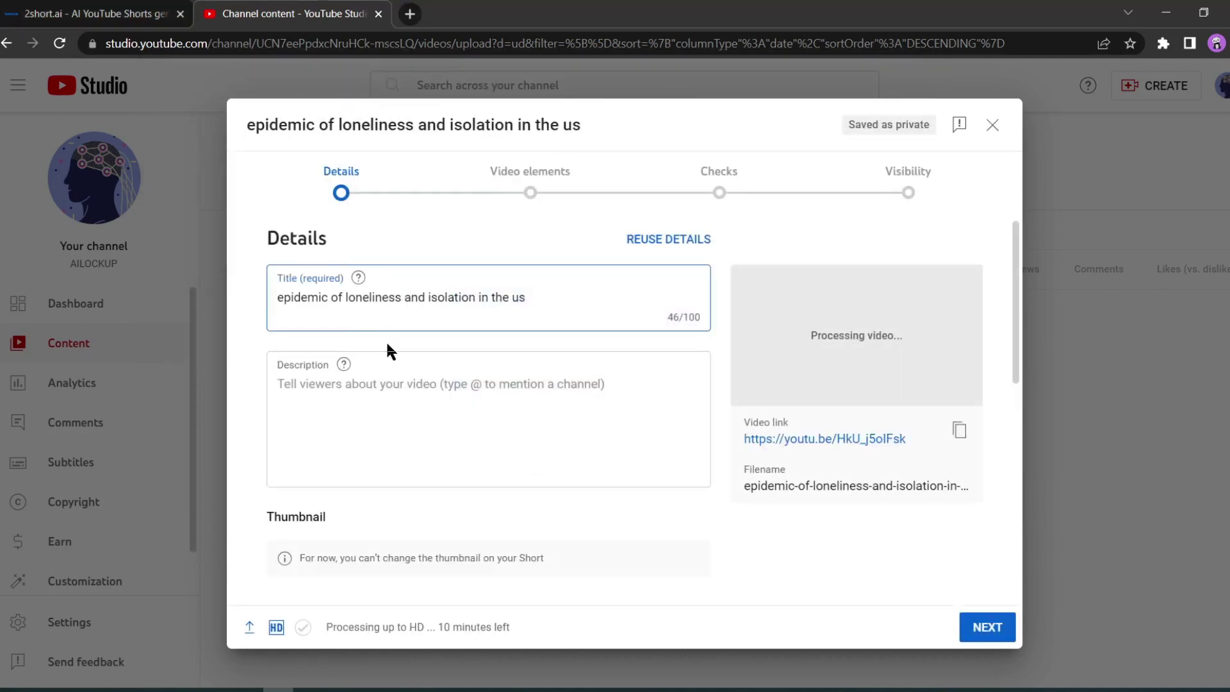
Capitalise the title to 'Epidemic of Loneliness And Isolation in the US'
key(shift+Right)
text(E)
key(ctrl+Right)
key(ctrl+Right)
key(shift+Right)
text(L)
key(ctrl+Right)
key(shift+Right)
text(A)
key(ctrl+Right)
key(ctrl+Right)
key(shift+Right)
key(ctrl+Left)
key(shift+Right)
text(I)
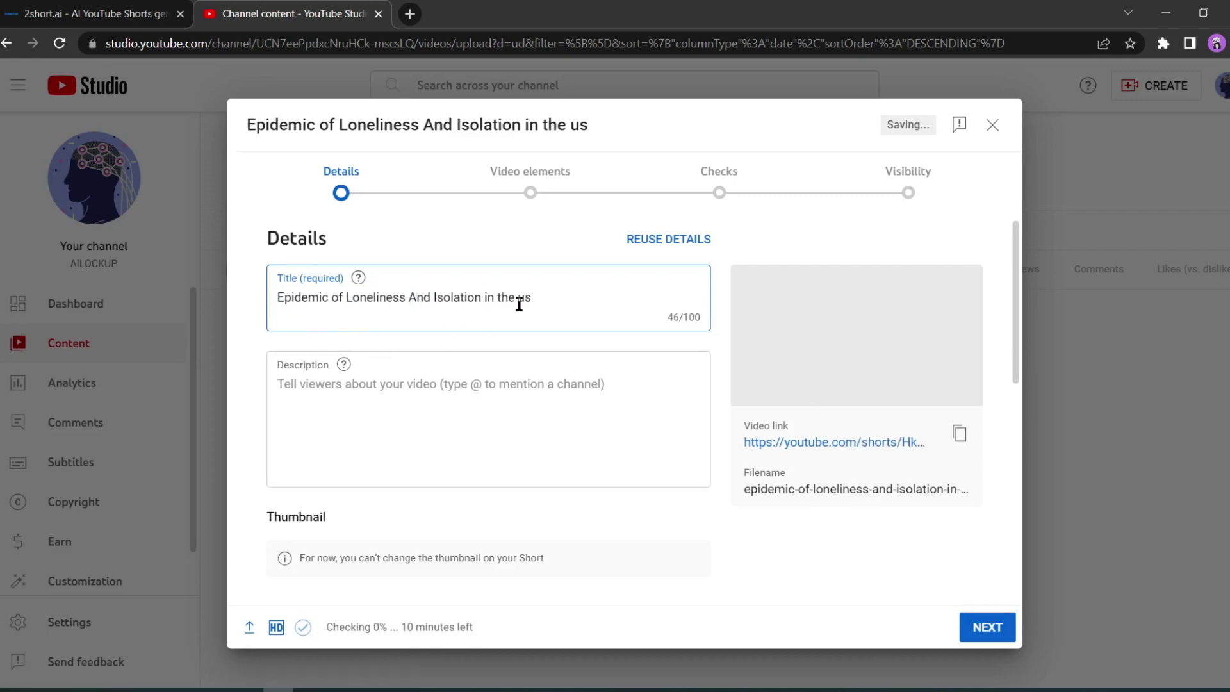
double_click(521, 298)
text(US)
Copy the title into the description
key(ctrl+a)
key(ctrl+c)
click(374, 410)
key(ctrl+v)
Add the tags Podcast, the video title, and Epidemic of Loneliness
scroll(546, 460, down, 5)
click(301, 531)
scroll(483, 385, down, 10)
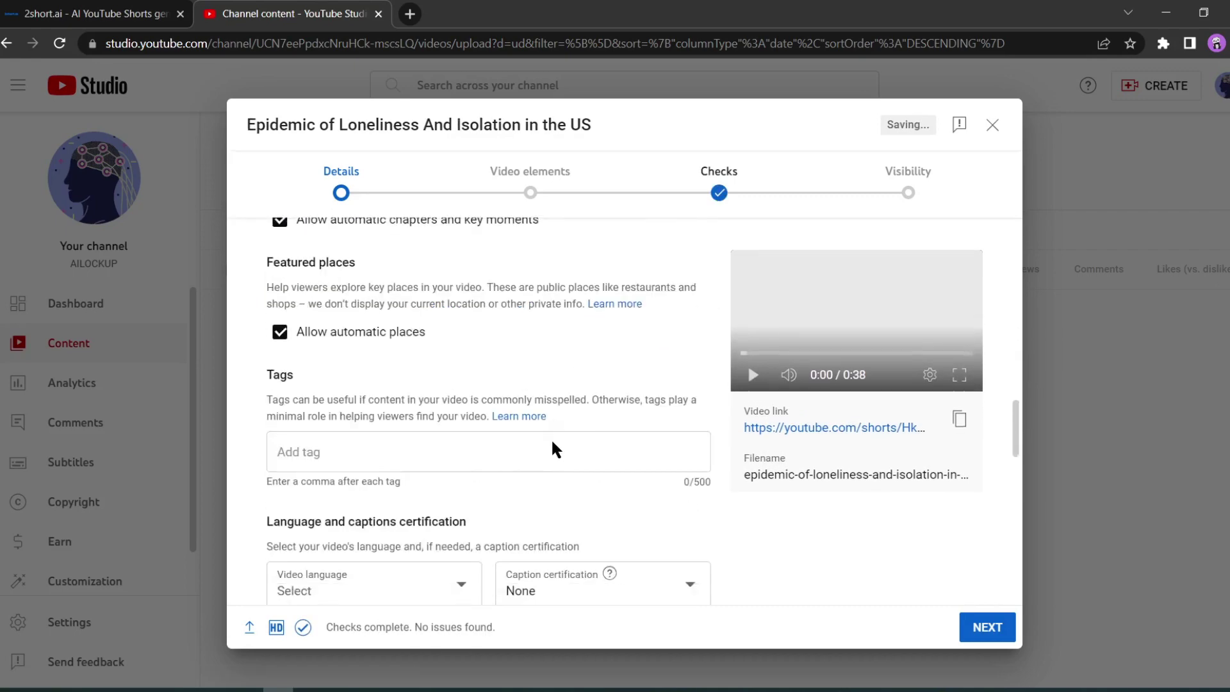
click(483, 313)
text(Podcast,)
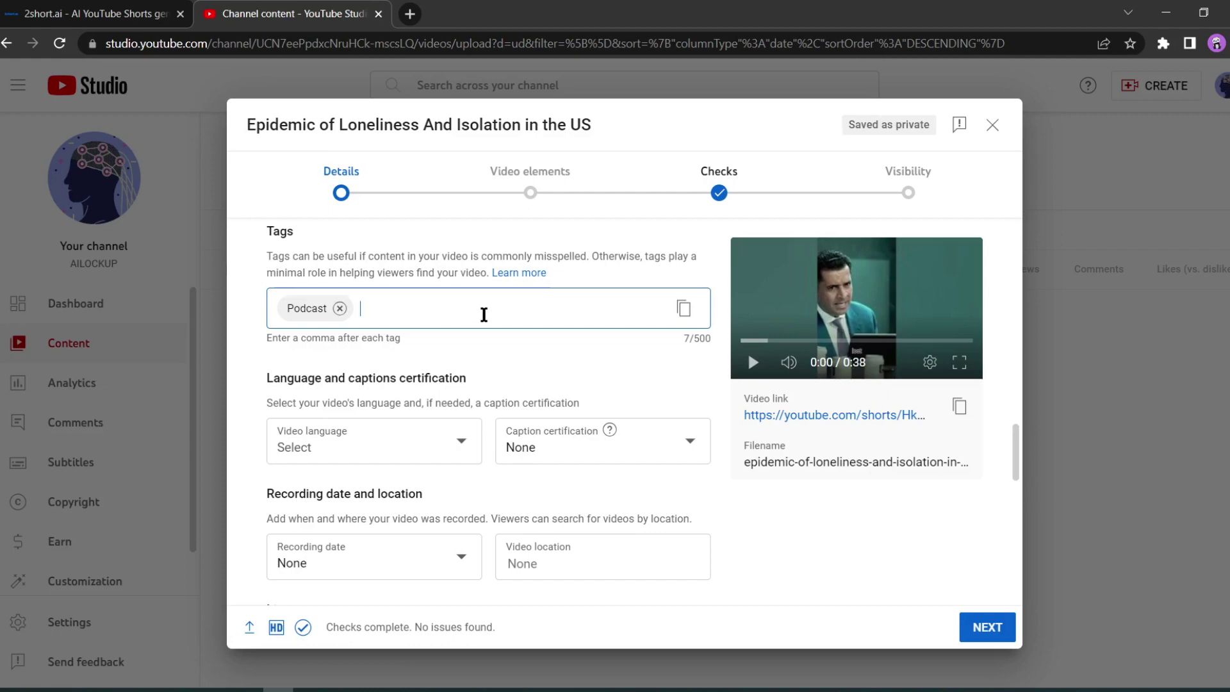
key(ctrl+v)
text(,Epidemic of Loneliness,)
Advance through Video elements and Checks, where no copyright issues were found
scroll(584, 325, down, 10)
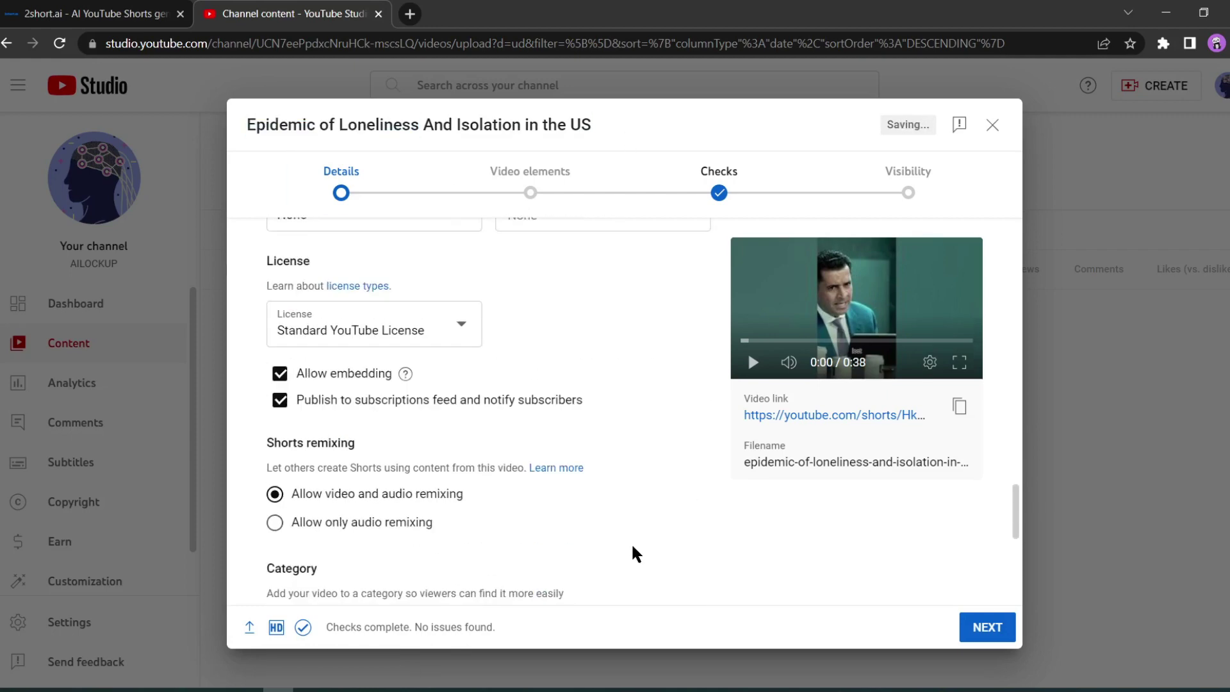
click(987, 626)
click(987, 627)
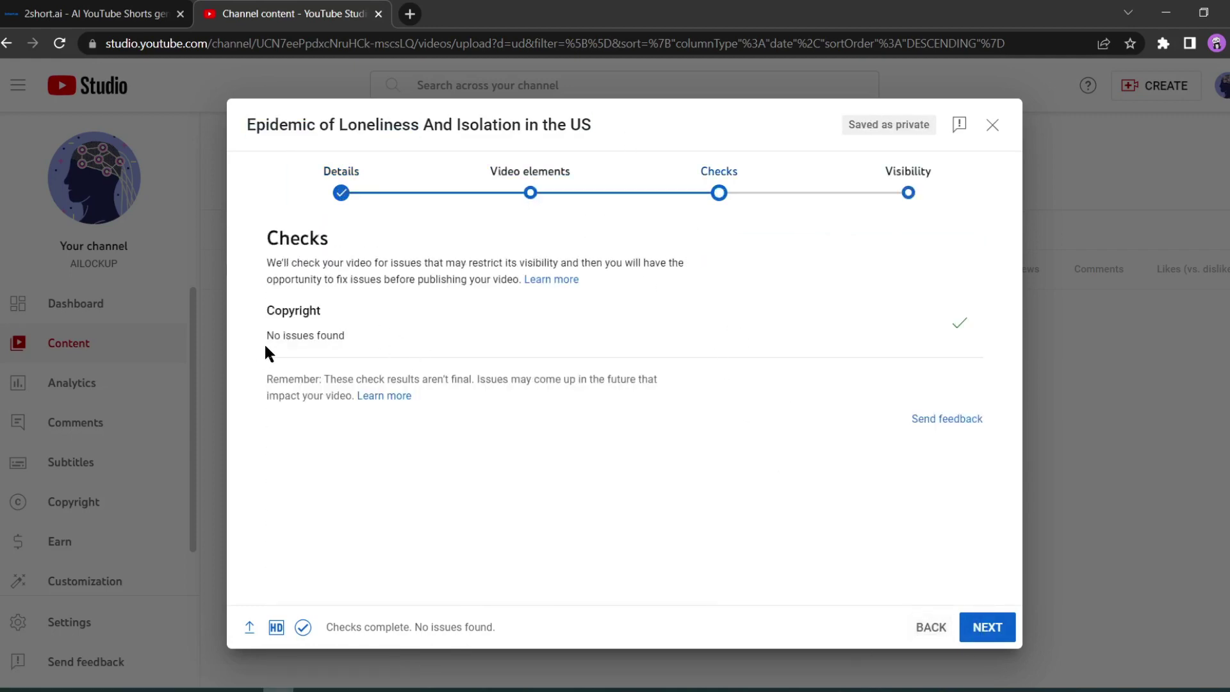
drag(265, 336, 344, 339)
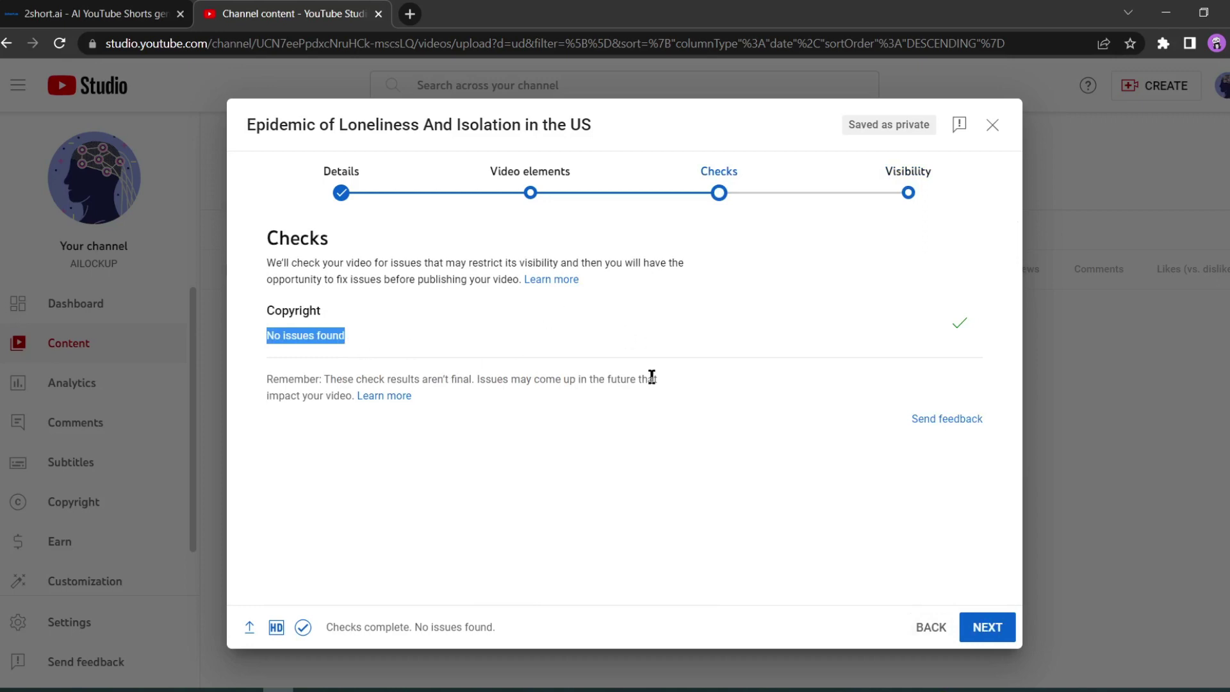
click(808, 397)
click(980, 627)
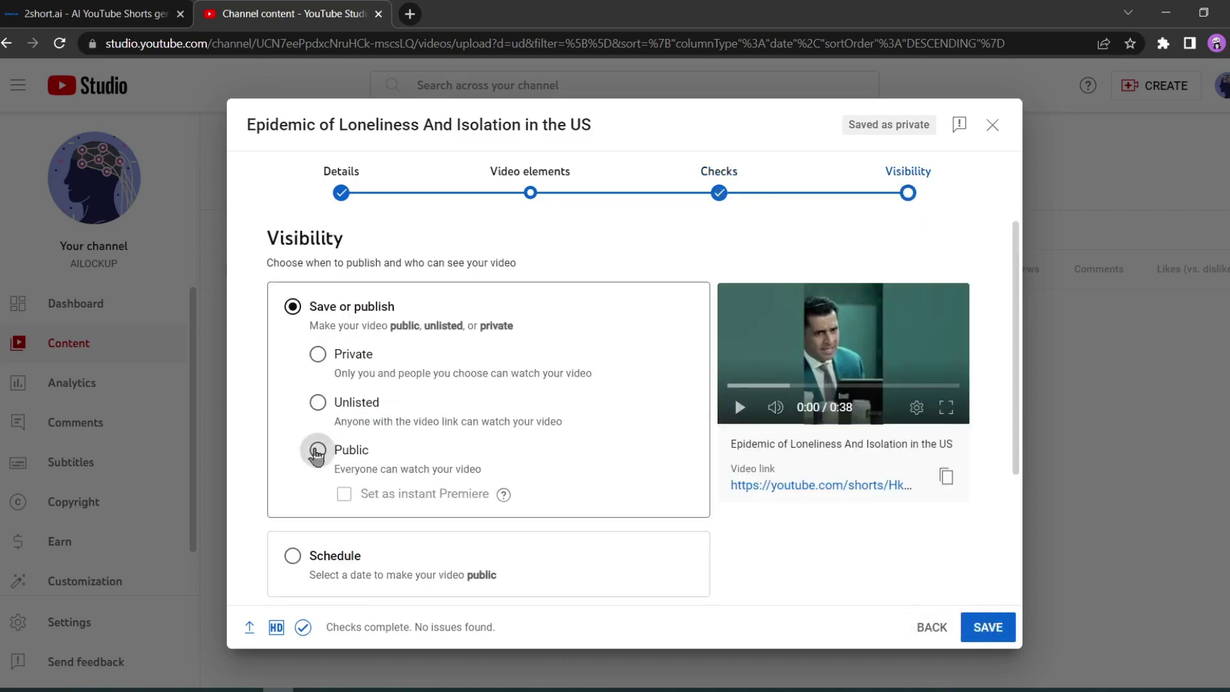
Publish the Short as Public and open its link in a new tab
click(317, 450)
click(998, 625)
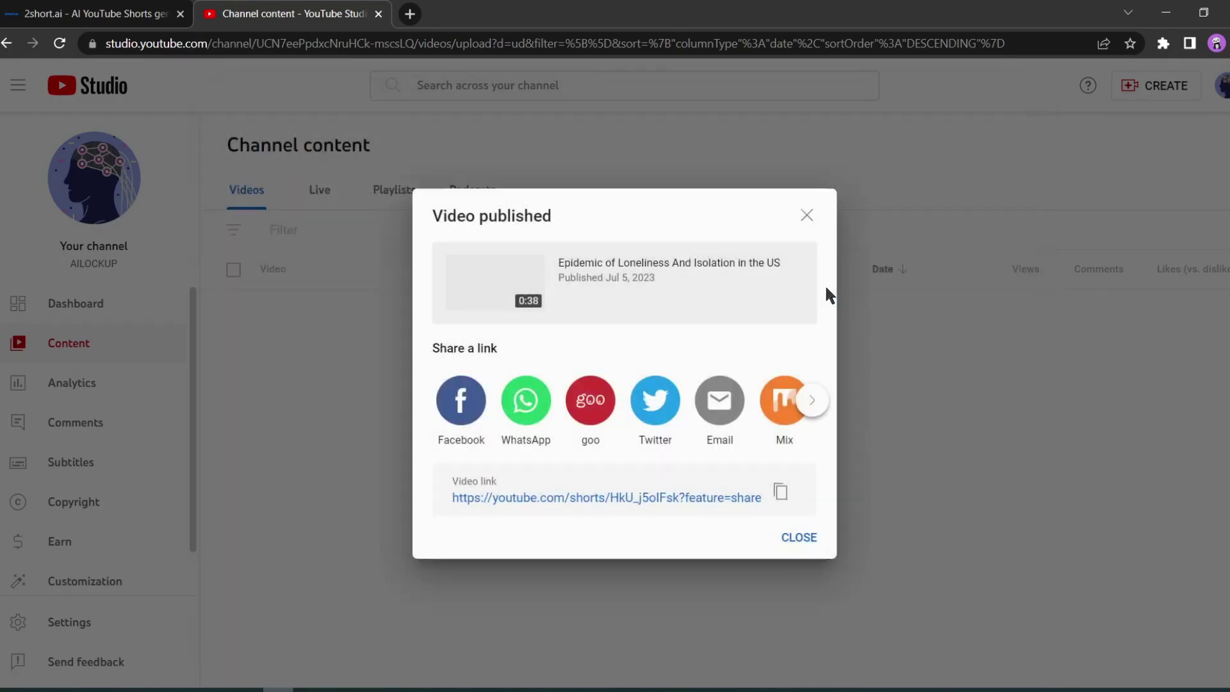
click(596, 497)
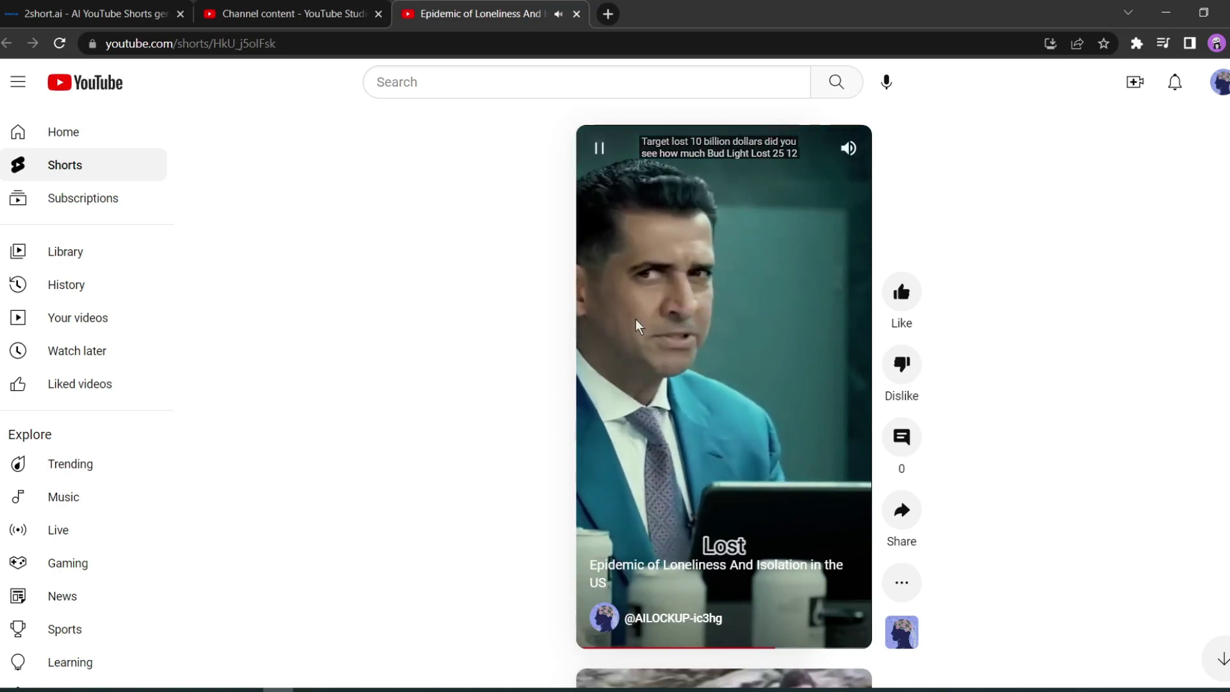
Pause the published Short partway through playback
click(601, 158)
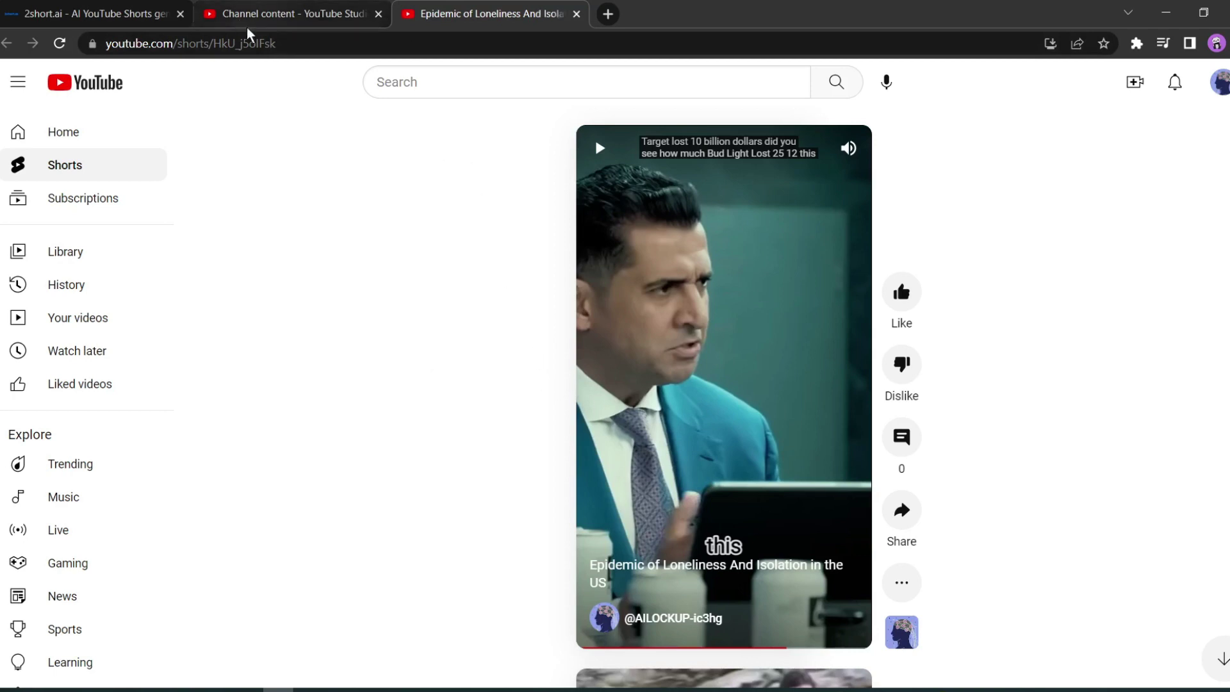
mouse_move(278, 24)
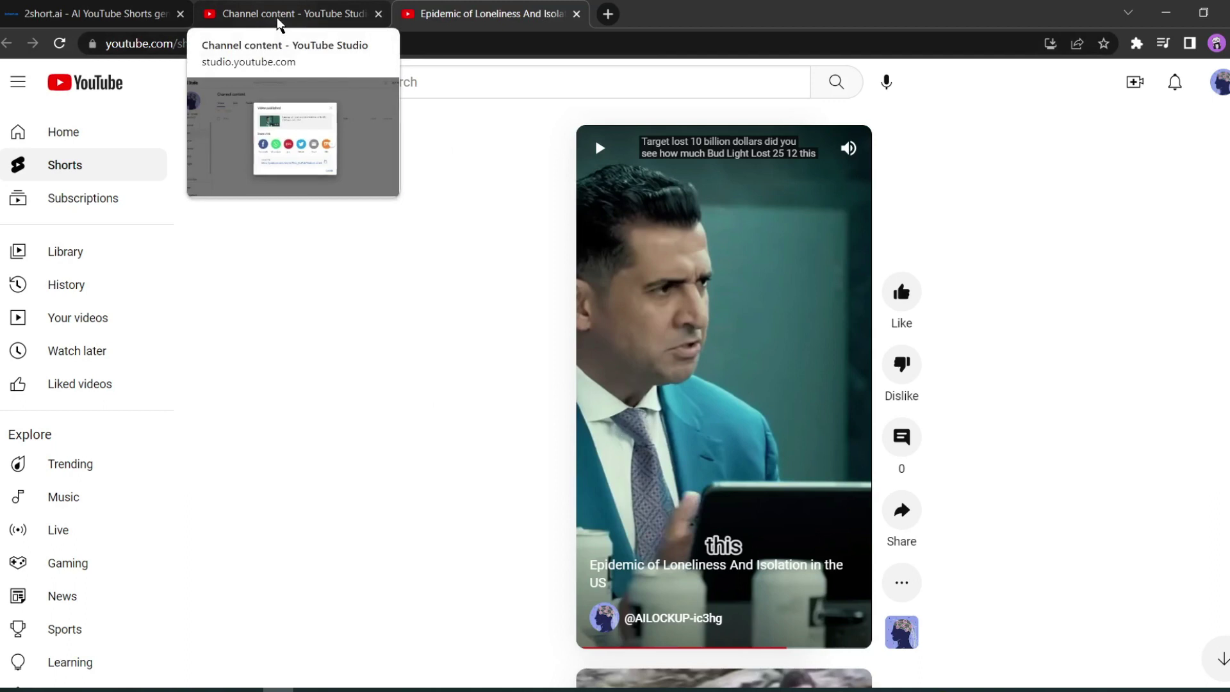
Return to the Channel content – YouTube Studio tab with the Video published dialog
click(279, 19)
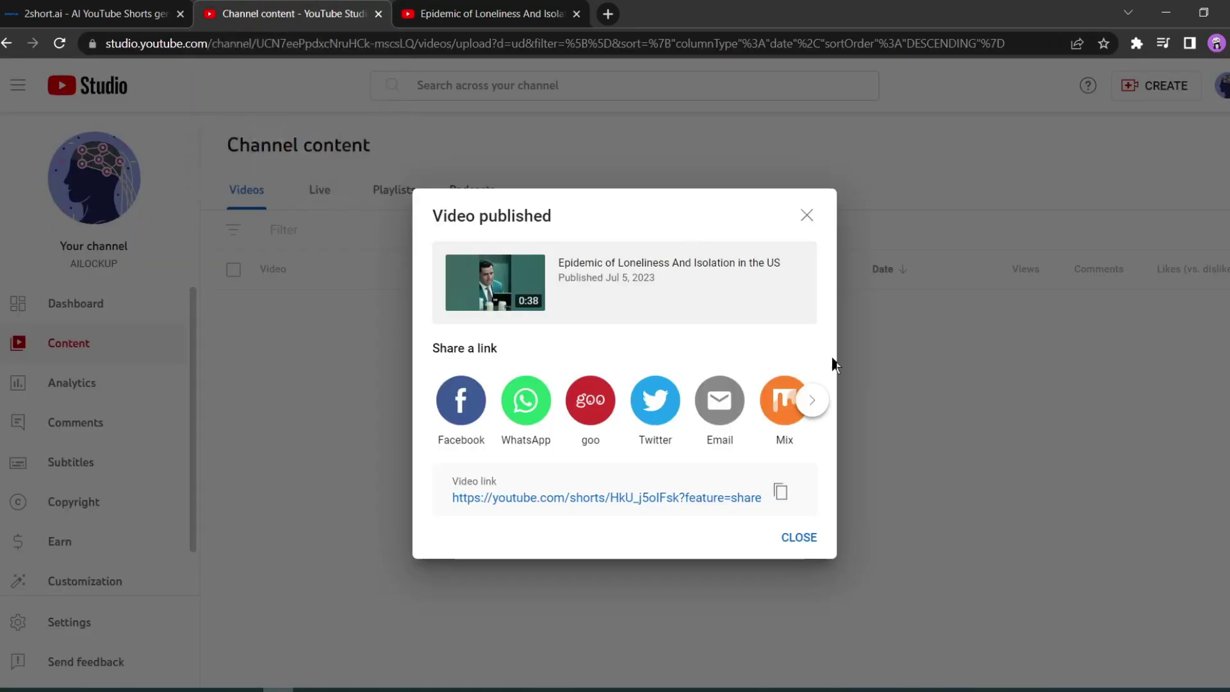